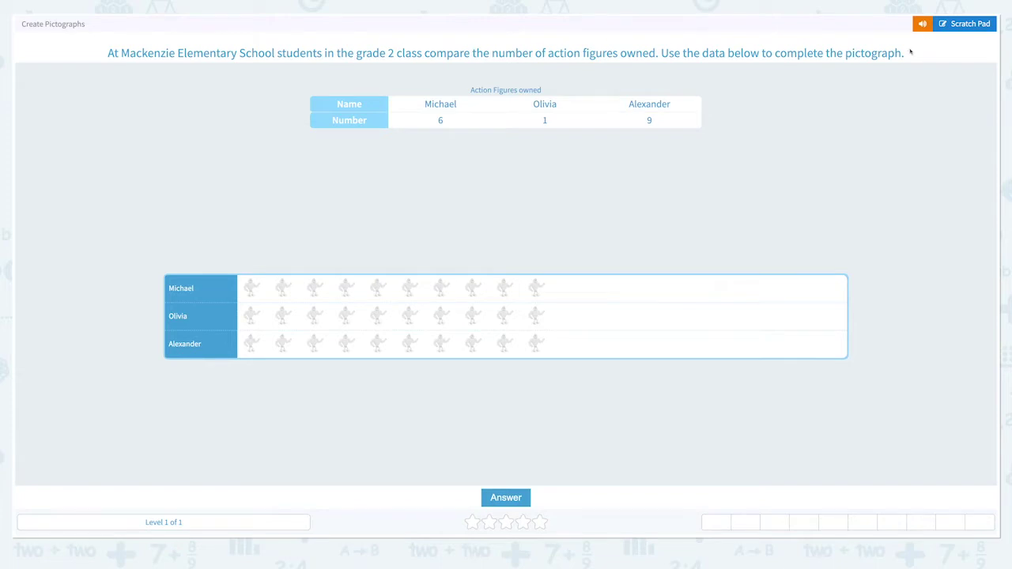
On the scratch pad, label the data table "D" and the pictograph "P", and draw arrows at the Name and Number rows
click(964, 24)
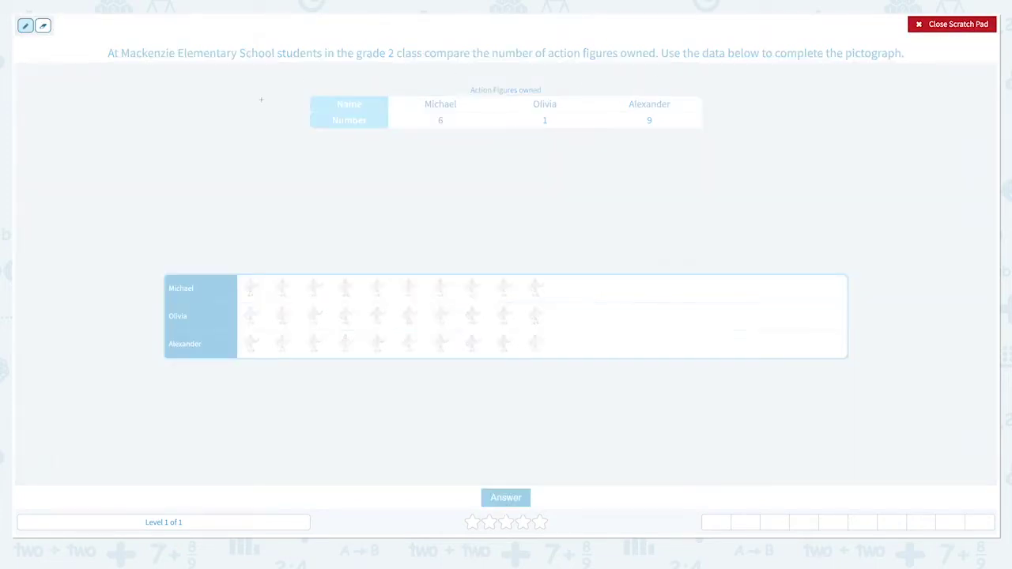
mouse_move(264, 102)
mouse_down()
mouse_move(268, 125)
mouse_move(286, 100)
mouse_move(291, 126)
mouse_move(263, 133)
mouse_up()
drag(124, 313, 132, 348)
mouse_move(124, 313)
mouse_down()
mouse_move(139, 308)
mouse_move(149, 320)
mouse_move(126, 326)
mouse_up()
drag(320, 98, 324, 111)
mouse_move(312, 123)
mouse_down()
mouse_move(324, 123)
mouse_move(323, 136)
mouse_up()
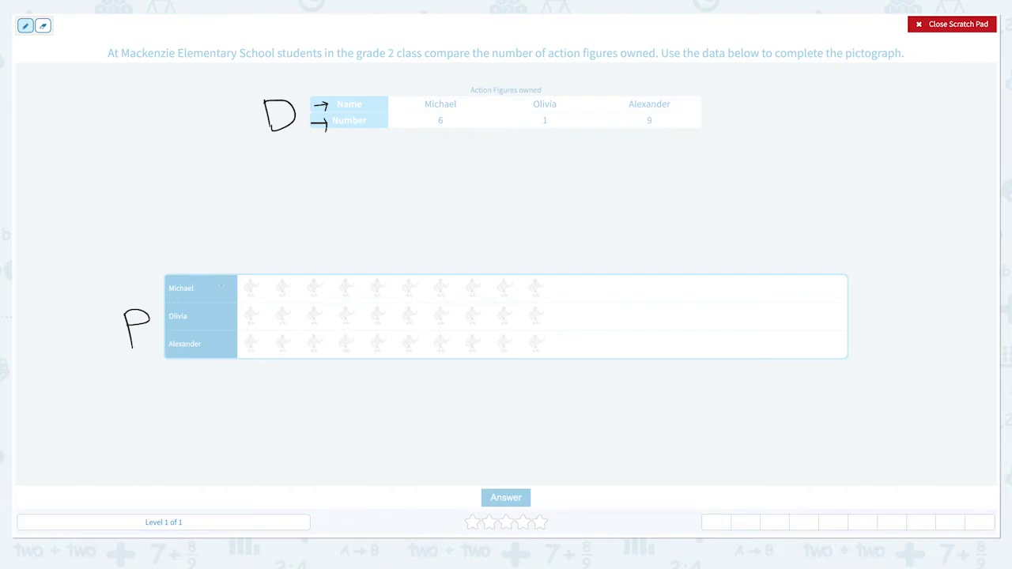
Underline the pictograph's row names, mark 6, 1 and 9 action figures in the three rows, and close the scratch pad
drag(180, 292, 195, 292)
mouse_move(247, 283)
mouse_down()
mouse_move(250, 293)
mouse_move(314, 296)
mouse_move(378, 291)
mouse_up()
drag(244, 313, 260, 328)
drag(174, 353, 202, 353)
mouse_move(246, 340)
mouse_down()
mouse_move(258, 349)
mouse_move(321, 351)
mouse_move(522, 344)
mouse_up()
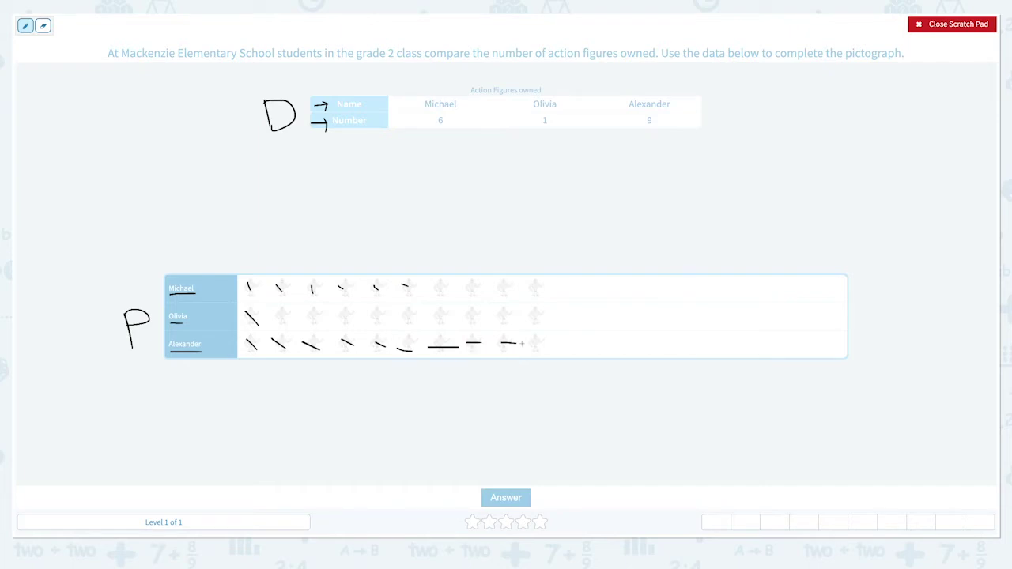
click(953, 26)
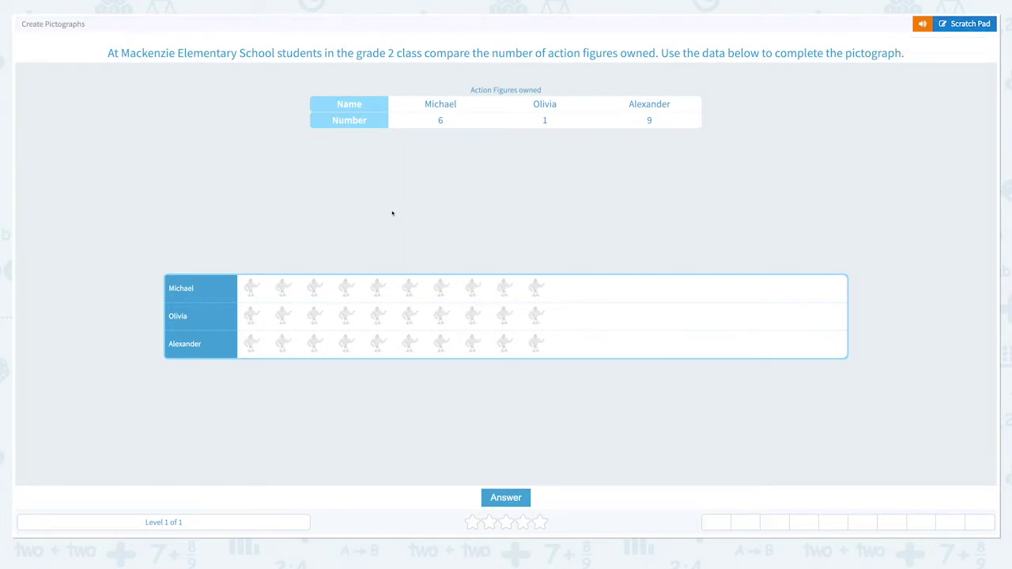
Fill in 6, 1 and 9 action figures in the first, second and third pictograph rows and submit the answer
click(250, 288)
click(283, 288)
click(315, 288)
click(346, 288)
click(378, 287)
click(410, 287)
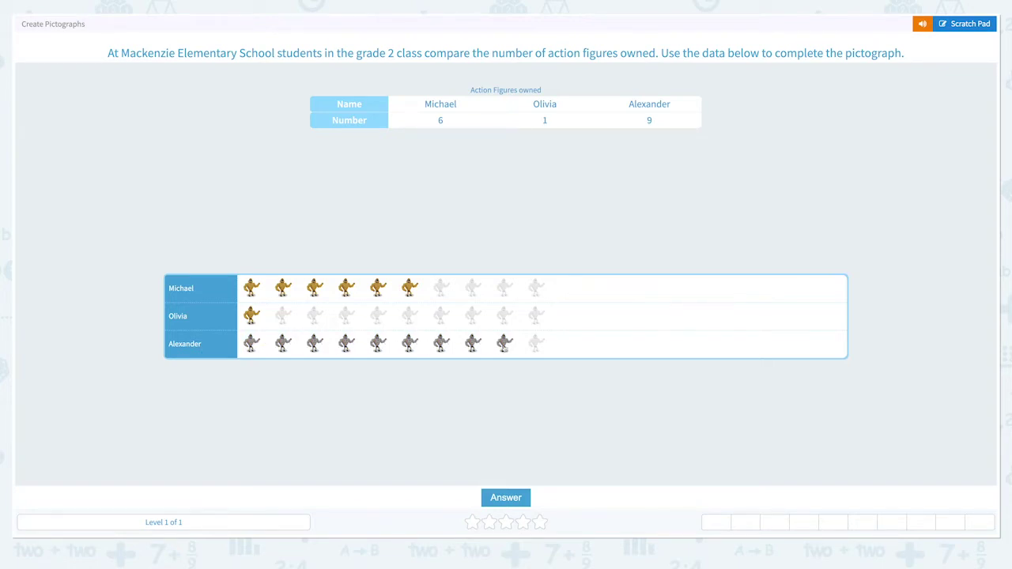
click(501, 347)
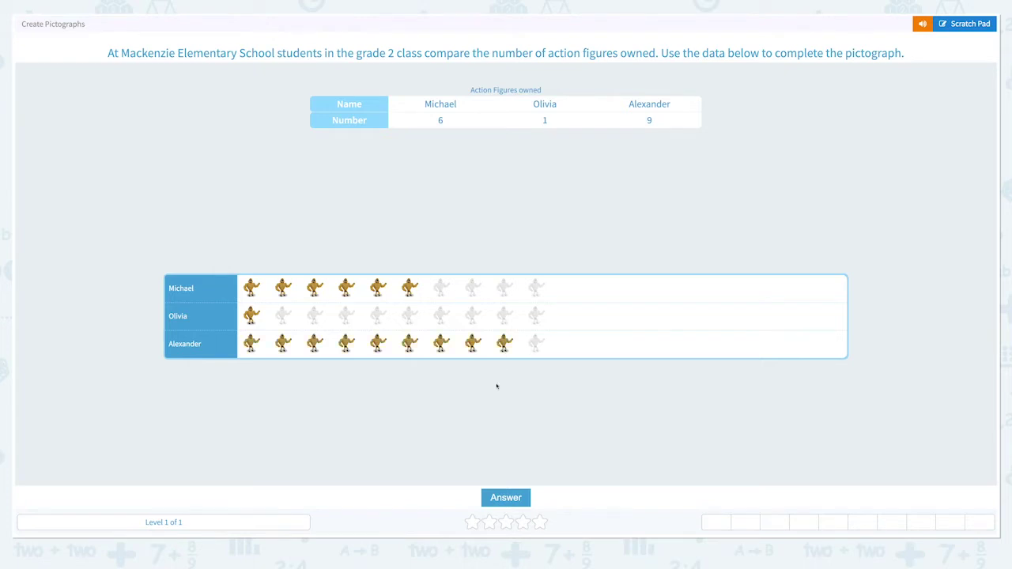
click(506, 497)
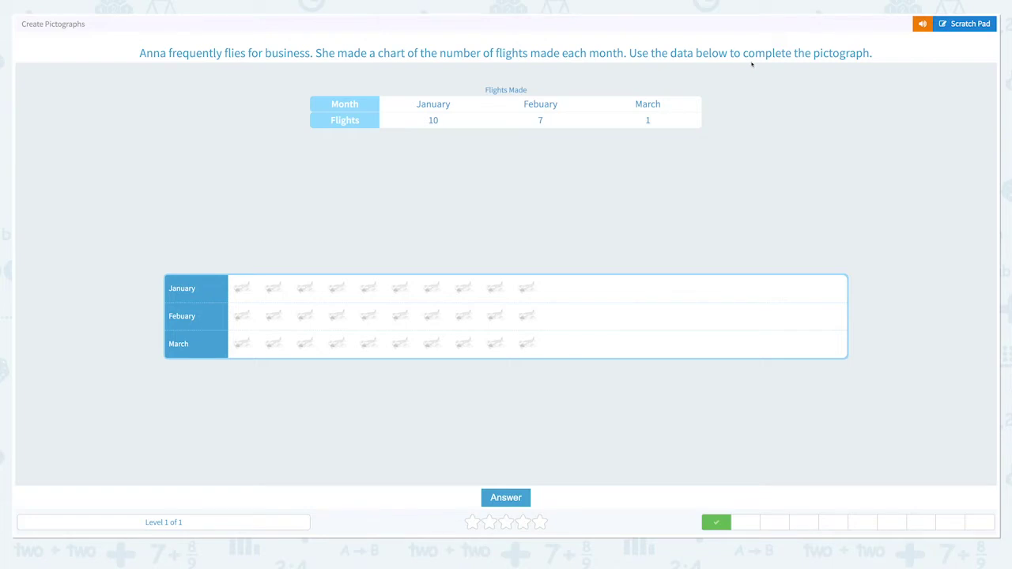
On the scratch pad, label the flights table "D" and pictograph "P", underline "the number of flights made each month", and add arrows at Month and Flights
click(977, 24)
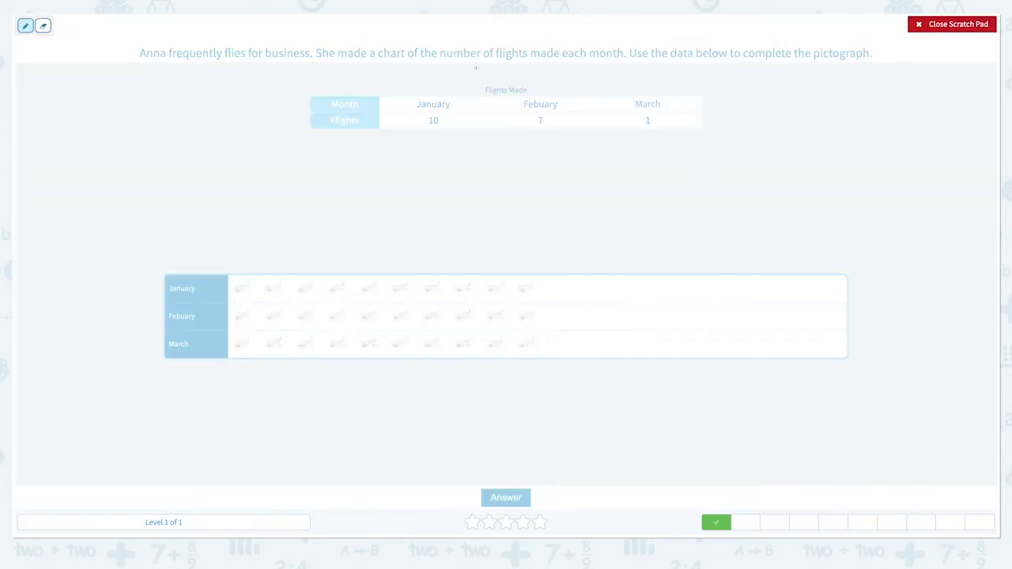
mouse_move(271, 104)
mouse_down()
mouse_move(272, 125)
mouse_move(288, 110)
mouse_move(272, 128)
mouse_up()
drag(420, 61, 621, 61)
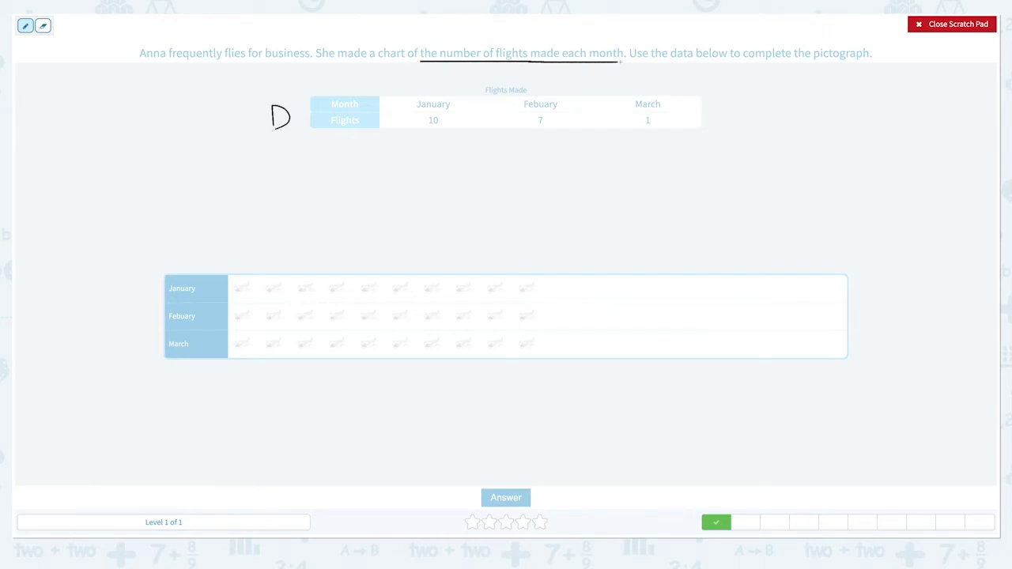
drag(128, 305, 130, 343)
mouse_move(127, 307)
mouse_down()
mouse_move(141, 319)
mouse_move(126, 328)
mouse_up()
drag(308, 104, 321, 103)
drag(305, 124, 326, 117)
Mark 10 planes for January, 7 for Febuary and 1 for March on the scratch pad, then close it
drag(238, 285, 367, 290)
drag(489, 290, 505, 291)
drag(236, 316, 440, 317)
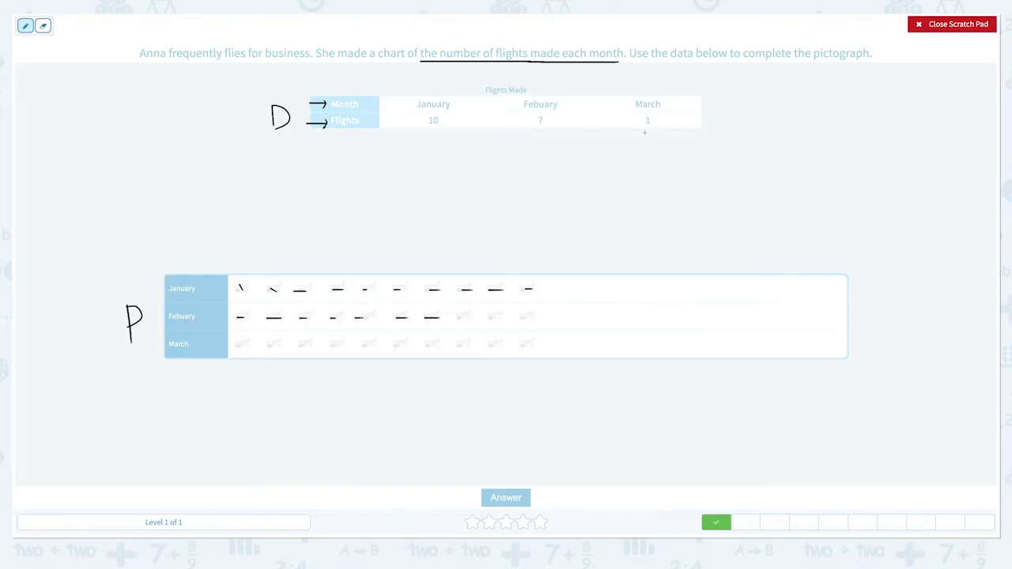
drag(237, 342, 249, 342)
click(960, 27)
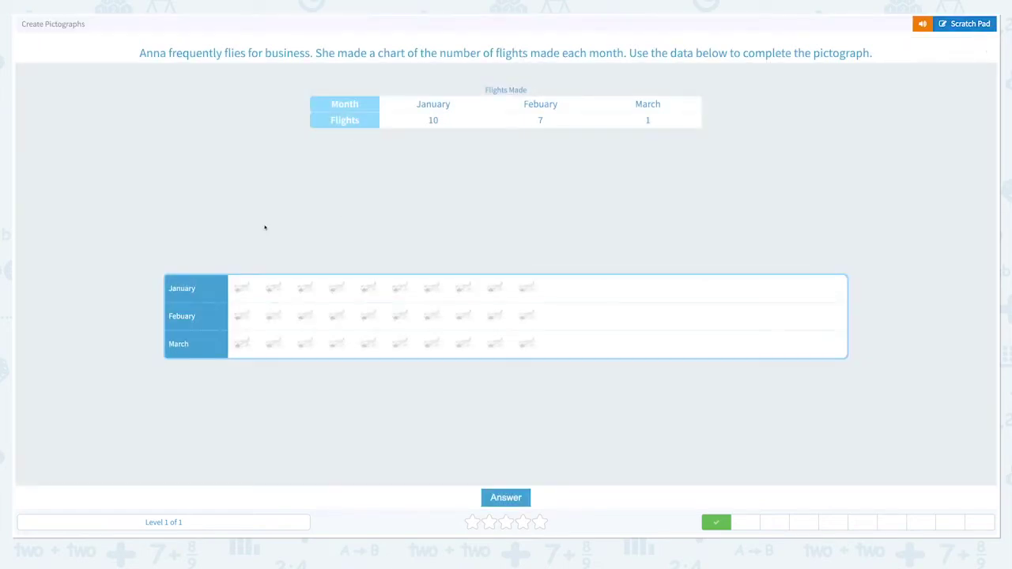
Fill in all ten planes in the pictograph's January row
click(241, 287)
click(272, 288)
click(304, 288)
click(336, 288)
click(367, 288)
click(399, 288)
click(431, 288)
click(462, 288)
click(494, 288)
click(526, 287)
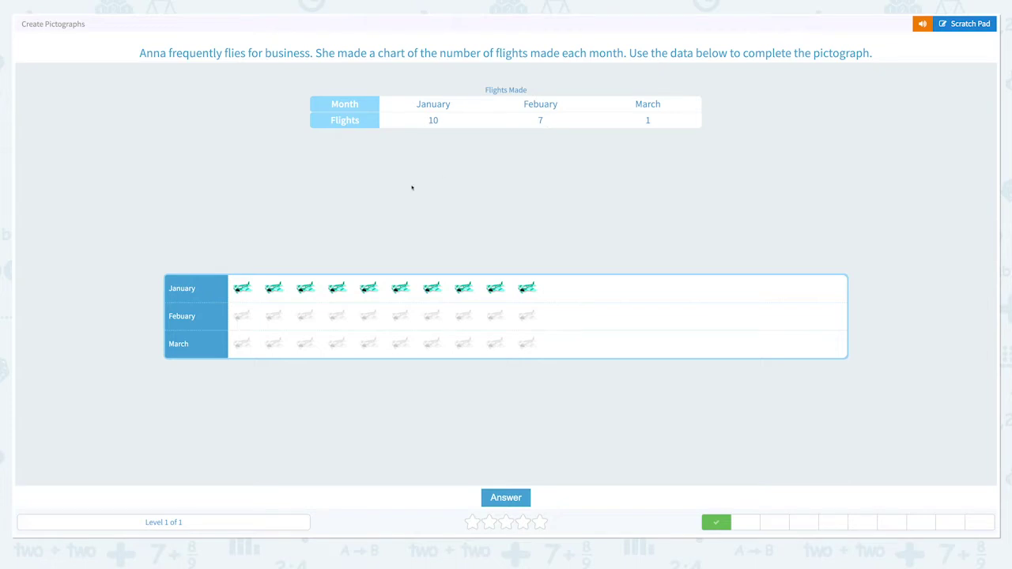
Fill in seven planes for Febuary and one for March, and submit the flights pictograph
click(241, 315)
click(273, 315)
click(306, 315)
click(337, 316)
click(368, 315)
click(400, 316)
click(436, 317)
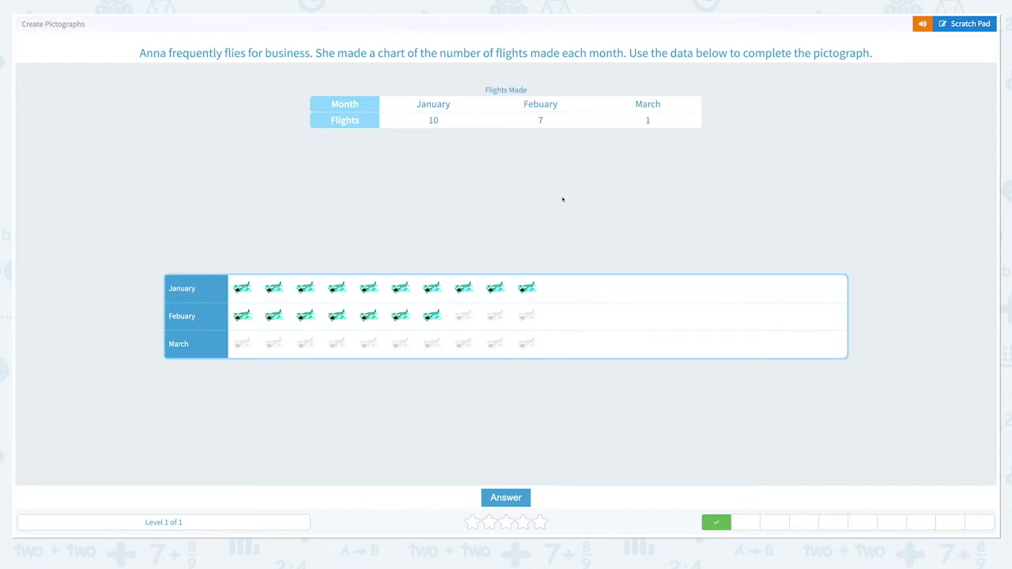
click(241, 343)
click(503, 498)
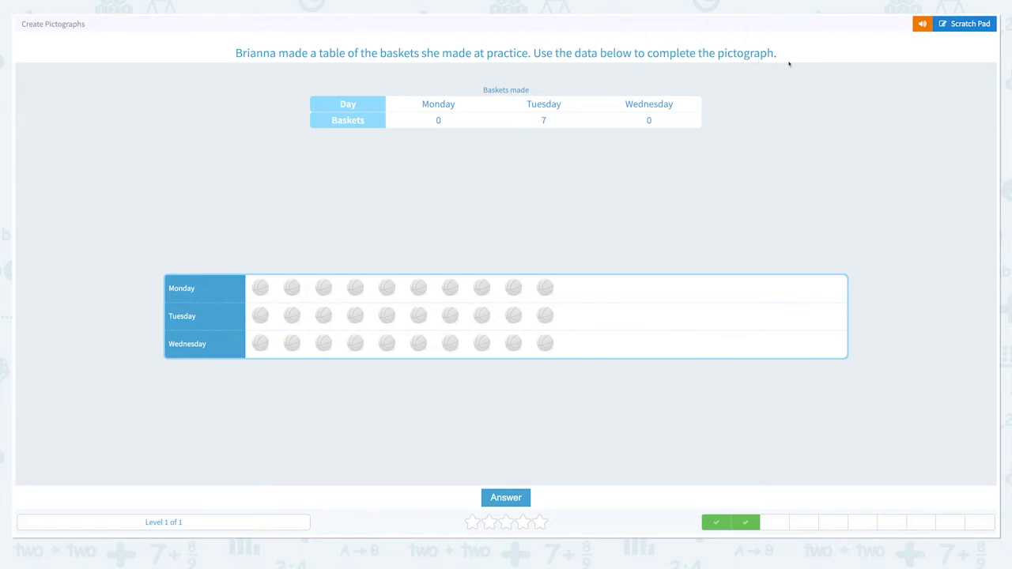
On the scratch pad, label the baskets table "D" and the pictograph "P", and draw arrows at the Day and Baskets rows
click(973, 24)
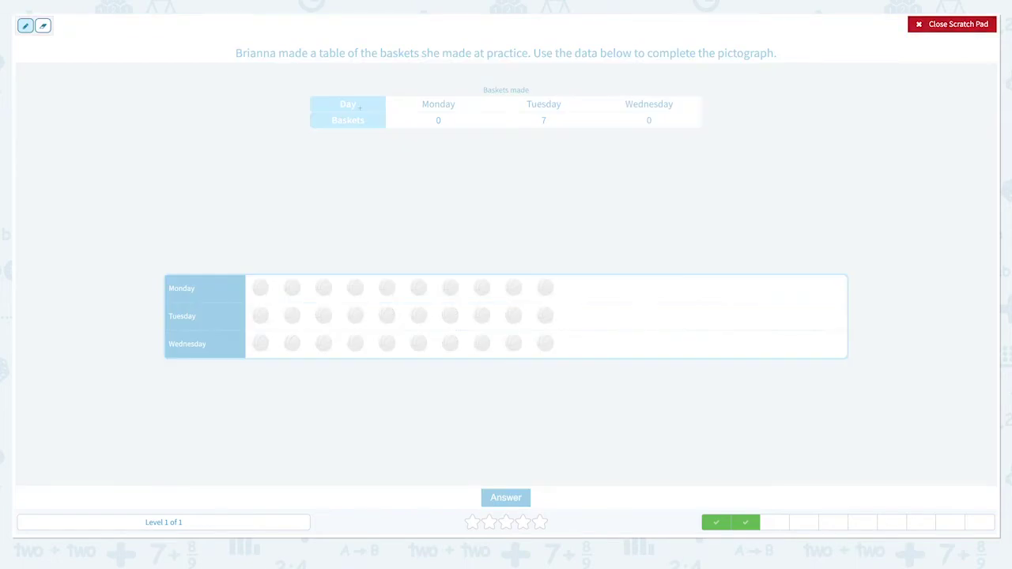
mouse_move(276, 121)
mouse_down()
mouse_move(295, 111)
mouse_move(276, 128)
mouse_up()
mouse_move(120, 296)
mouse_down()
mouse_move(119, 329)
mouse_move(125, 299)
mouse_move(119, 314)
mouse_up()
mouse_move(312, 121)
mouse_down()
mouse_move(323, 116)
mouse_move(322, 126)
mouse_up()
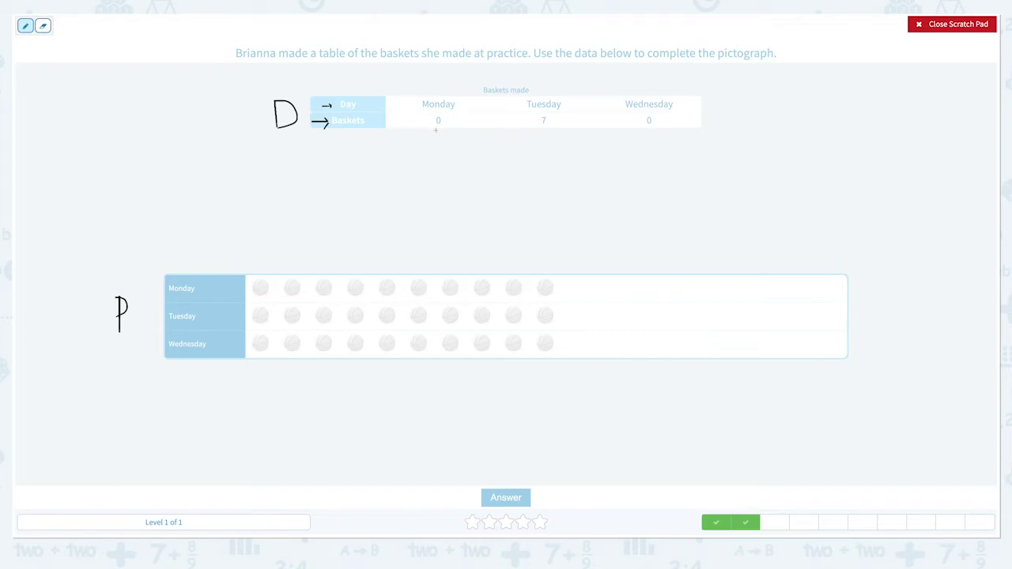
Underline the three basket counts, mark the day labels and seven Tuesday basketballs, and close the scratch pad
drag(433, 131, 448, 128)
drag(540, 131, 552, 131)
drag(643, 131, 659, 131)
drag(168, 299, 191, 294)
drag(199, 327, 197, 327)
drag(263, 316, 462, 315)
click(952, 24)
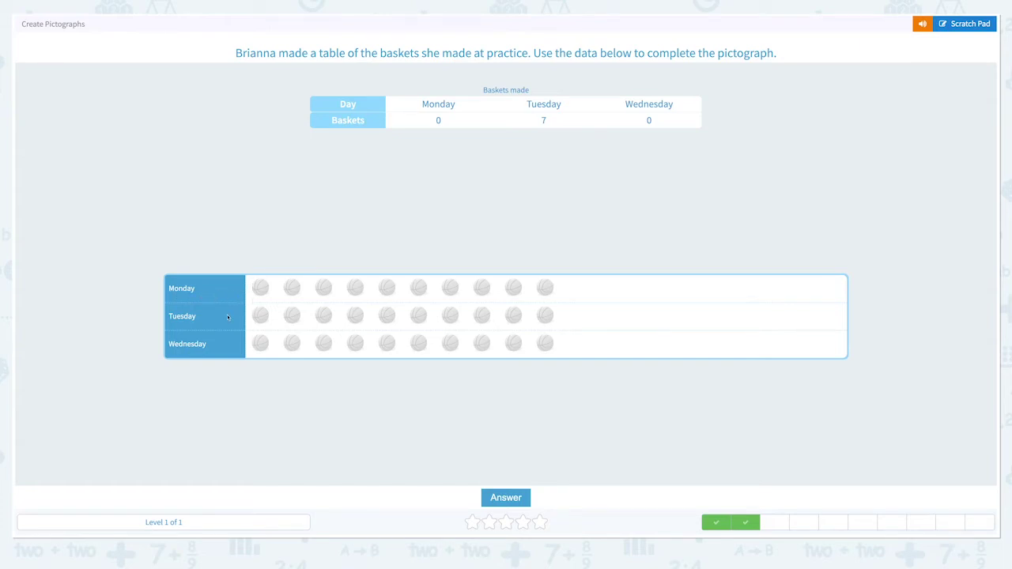
Fill in seven basketballs in the Tuesday row, leave Monday and Wednesday empty, and submit the answer
click(255, 318)
click(289, 319)
click(323, 318)
click(354, 319)
click(386, 318)
click(418, 319)
click(449, 319)
click(449, 319)
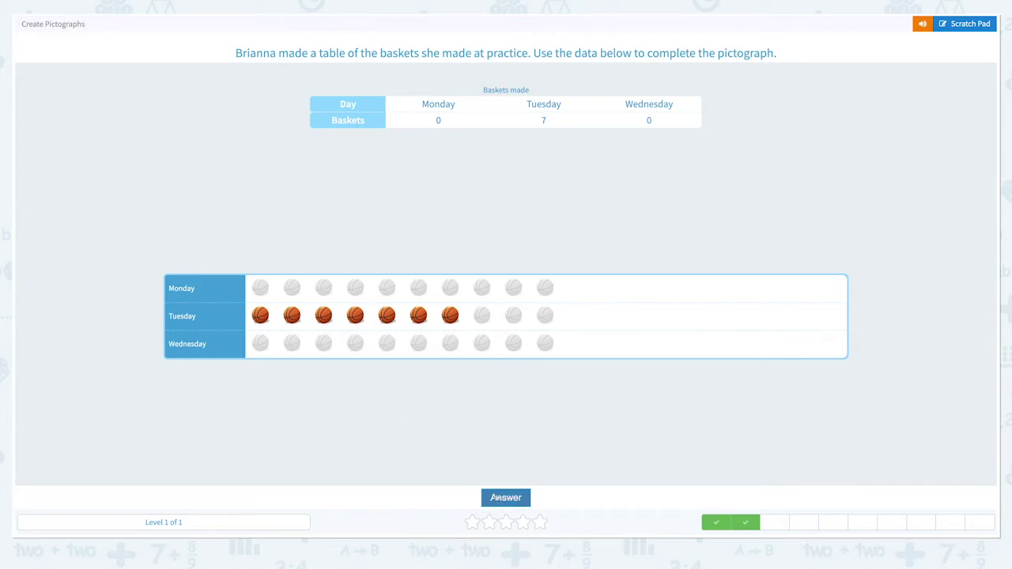
click(496, 497)
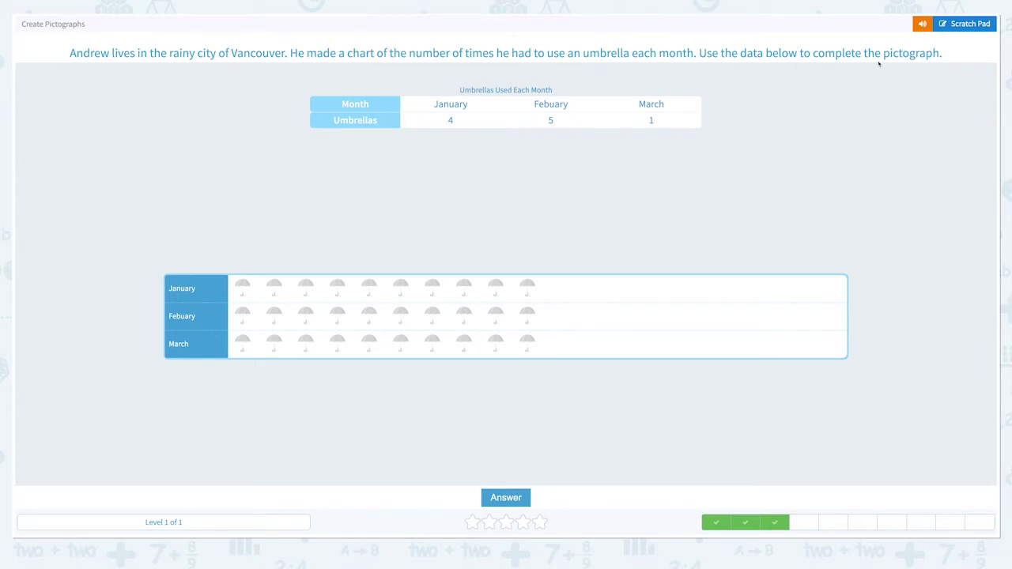
On the scratch pad, label the umbrella table "D" and pictograph "P", underline "number of times he had to use an umbrella each month", and add row arrows
click(969, 25)
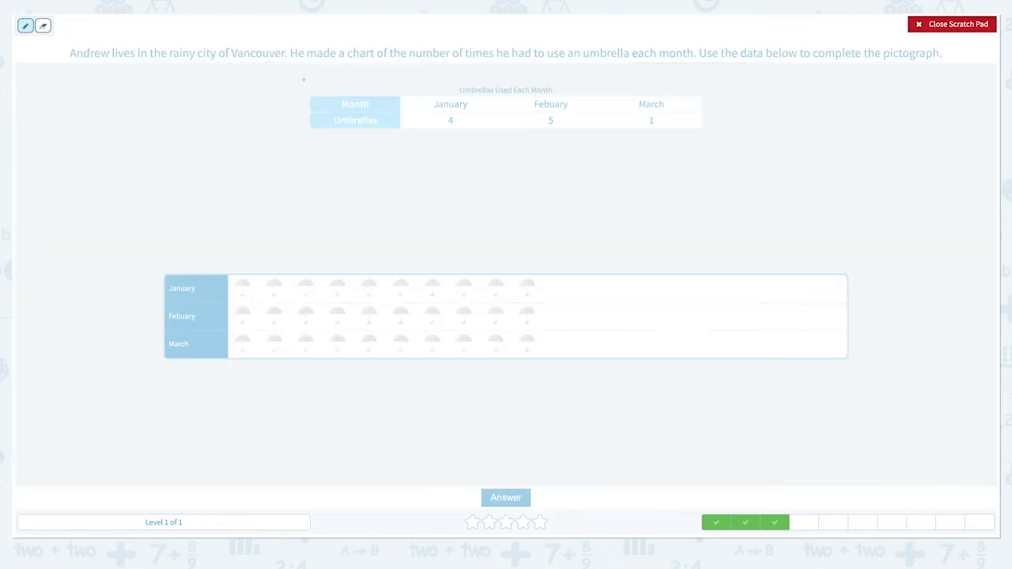
drag(282, 88, 282, 108)
drag(113, 305, 114, 319)
drag(399, 64, 699, 64)
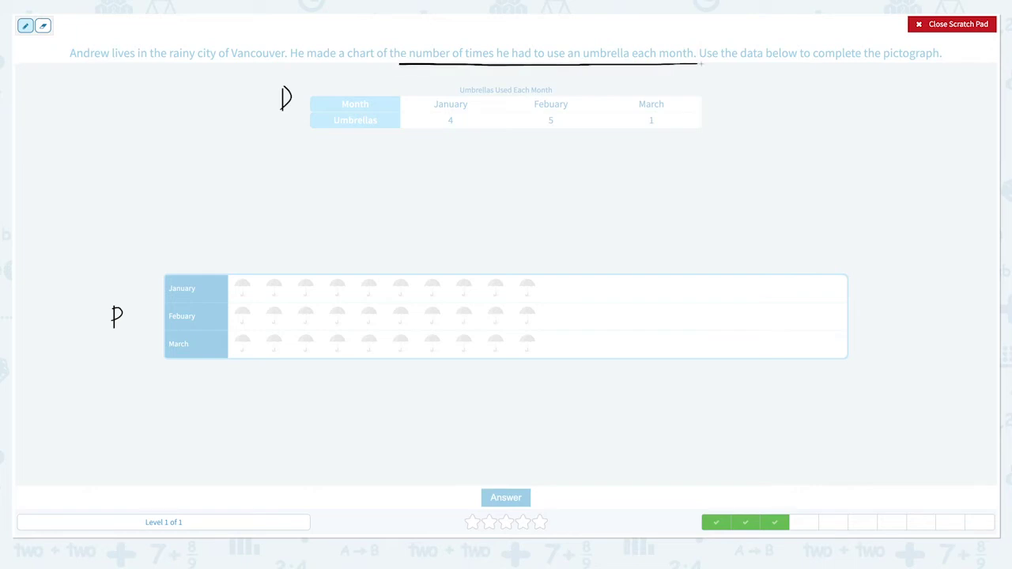
mouse_move(323, 103)
mouse_down()
mouse_move(342, 101)
mouse_move(330, 121)
mouse_up()
Mark 4 umbrellas for January, 5 for Febuary and 1 for March on the scratch pad, and close it
mouse_move(239, 281)
mouse_down()
mouse_move(249, 295)
mouse_move(322, 288)
mouse_move(351, 299)
mouse_up()
drag(235, 316, 278, 321)
drag(324, 318, 377, 321)
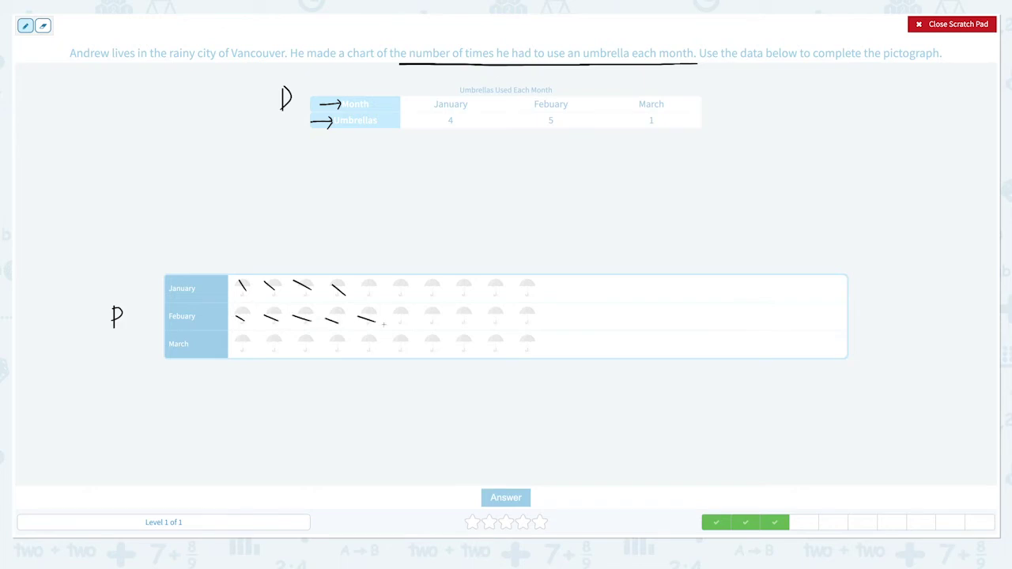
drag(241, 338, 247, 360)
click(953, 25)
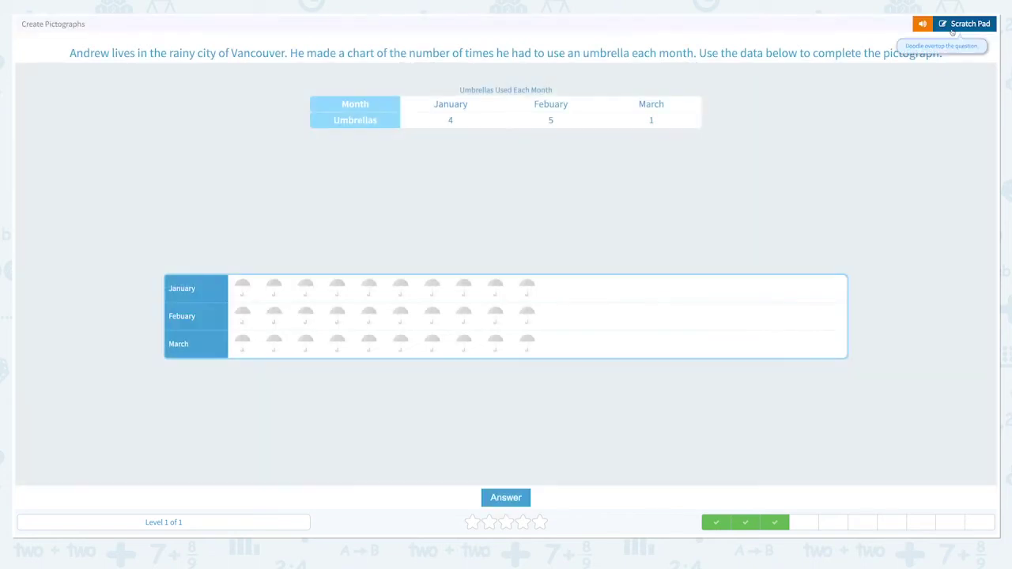
Fill in four umbrellas in the pictograph's January row
click(241, 288)
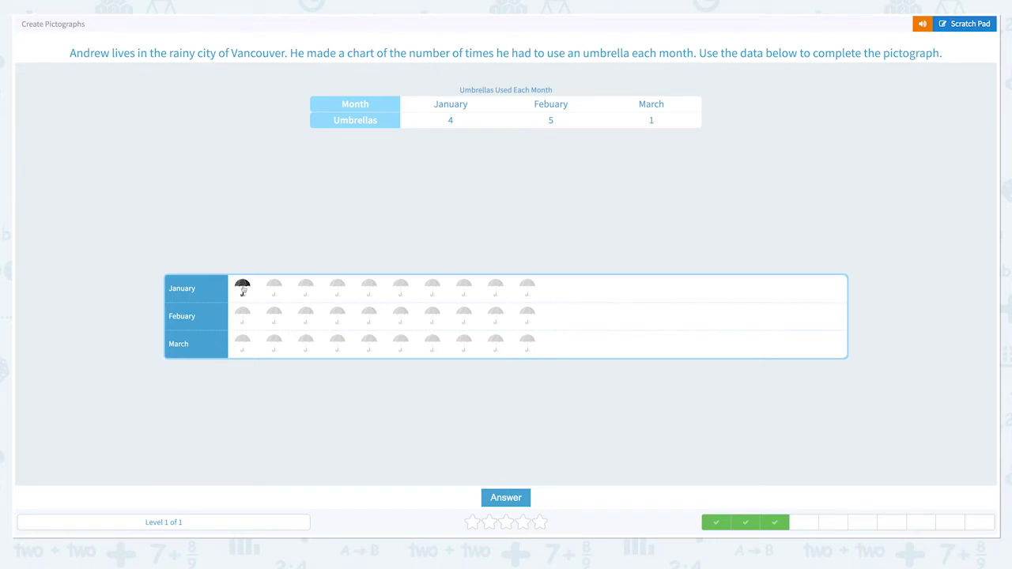
click(272, 289)
click(306, 291)
click(338, 292)
Fill in five umbrellas for Febuary and one for March, and submit the umbrella pictograph
click(241, 316)
click(272, 317)
click(306, 319)
click(338, 320)
click(367, 319)
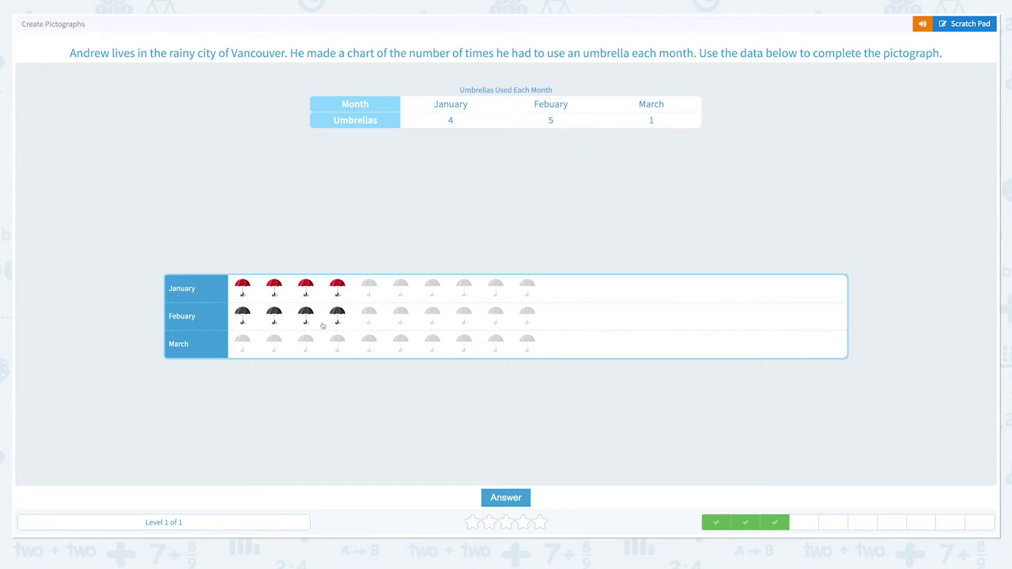
click(242, 342)
click(497, 500)
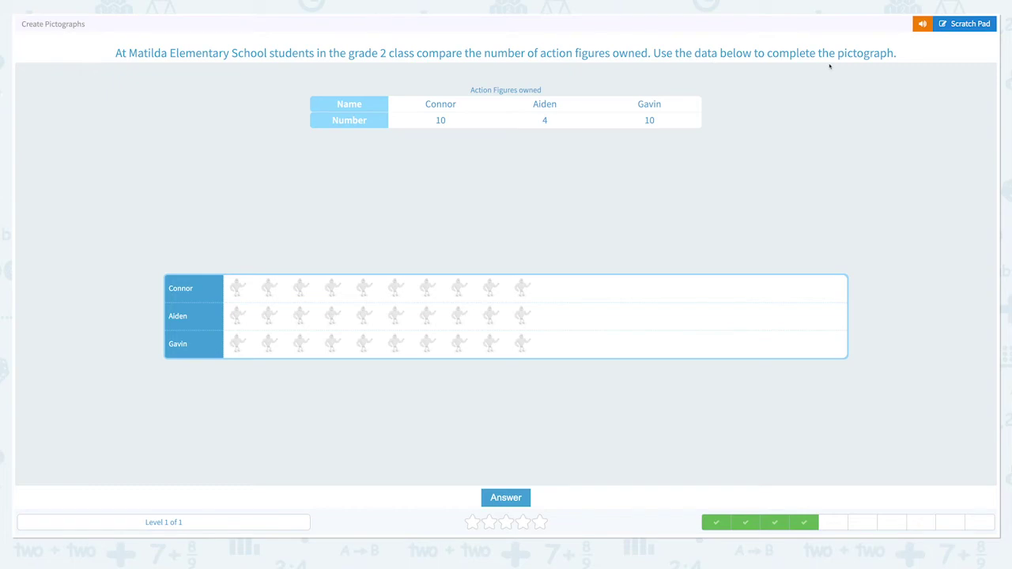
On the scratch pad, label the data table "D", underline "number of action figures owned", and draw arrows at the Name and Number rows
click(961, 24)
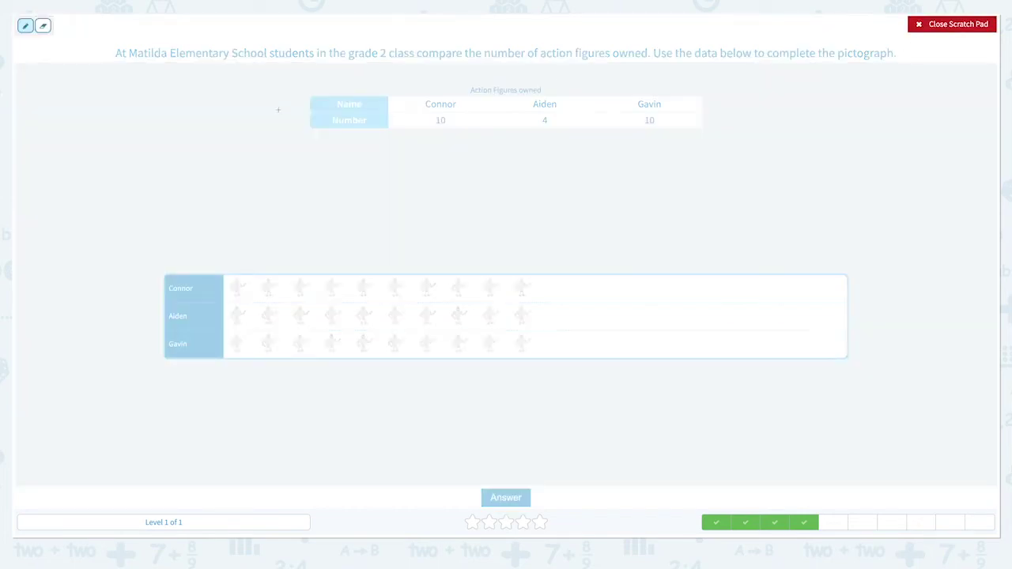
mouse_move(293, 108)
mouse_down()
mouse_move(293, 119)
mouse_move(276, 118)
mouse_up()
drag(480, 63, 650, 64)
drag(318, 105, 328, 105)
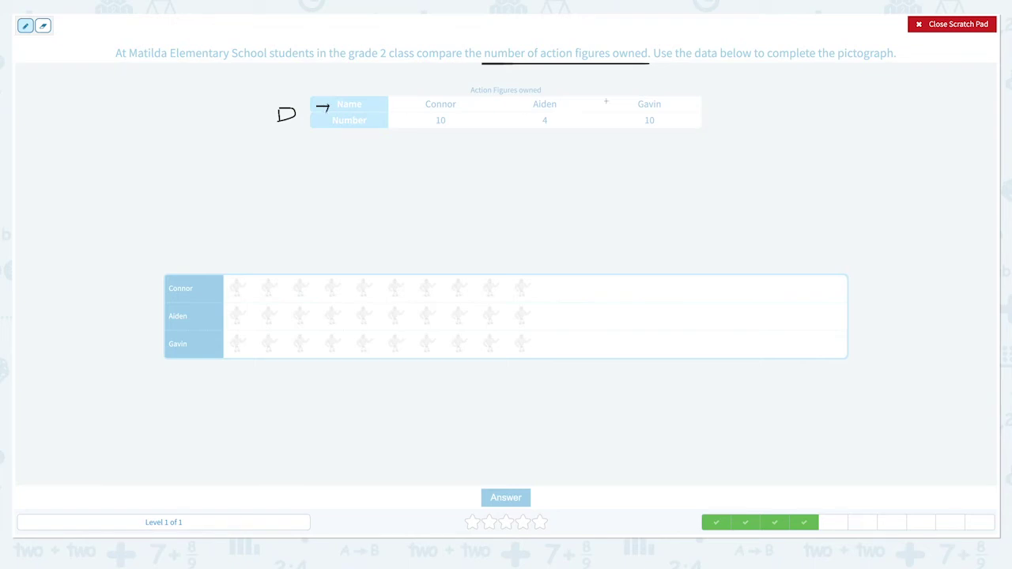
drag(312, 124, 324, 131)
Mark 10, 4 and 10 action figures in the three pictograph rows on the scratch pad, and close it
drag(230, 286, 537, 293)
drag(231, 316, 332, 315)
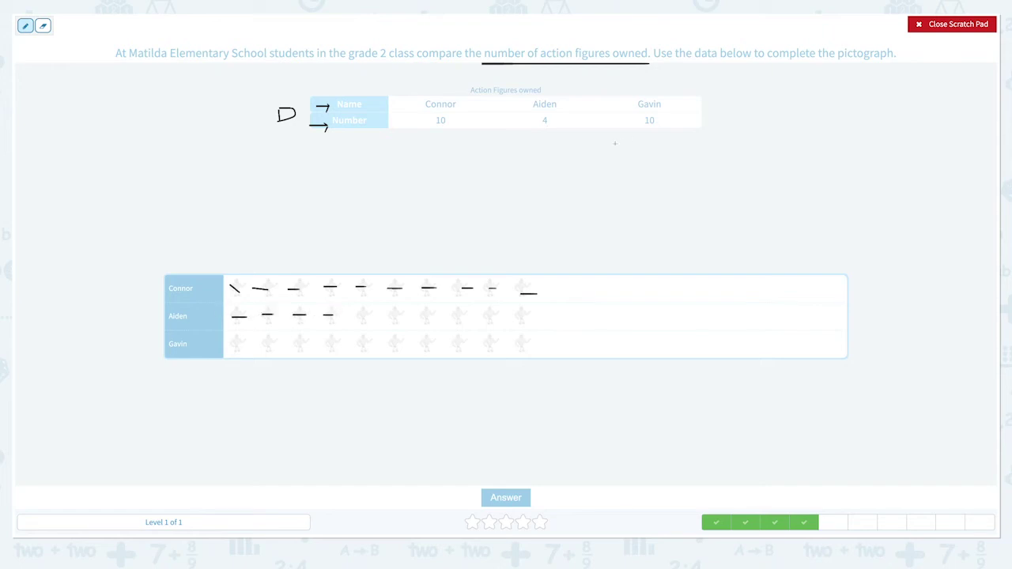
drag(231, 345, 268, 345)
drag(356, 347, 523, 348)
click(927, 27)
Fill in 10, 4 and 10 action figures in the first, second and third pictograph rows and submit the answer
click(235, 287)
drag(236, 289, 524, 294)
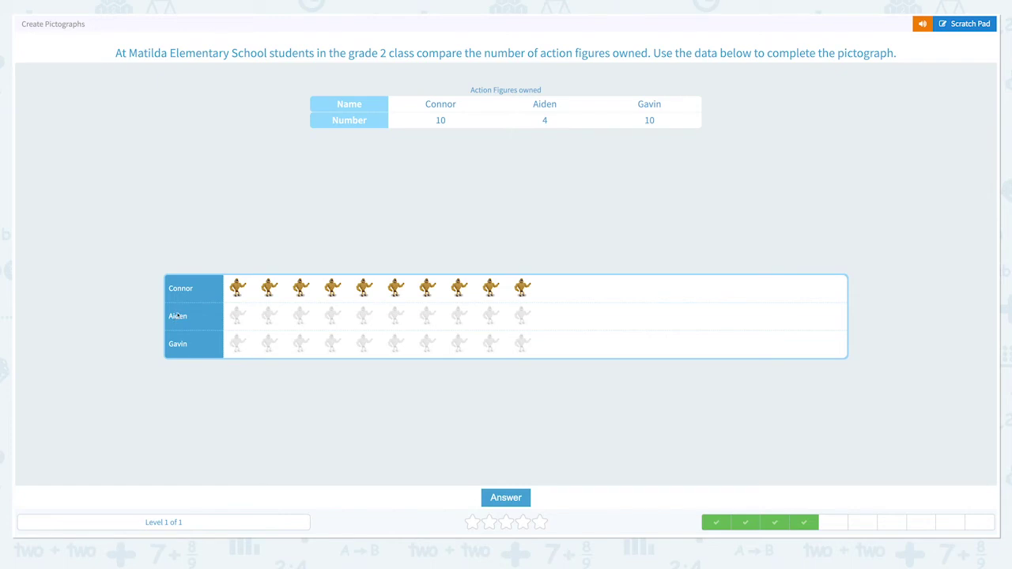
drag(212, 319, 321, 321)
click(332, 316)
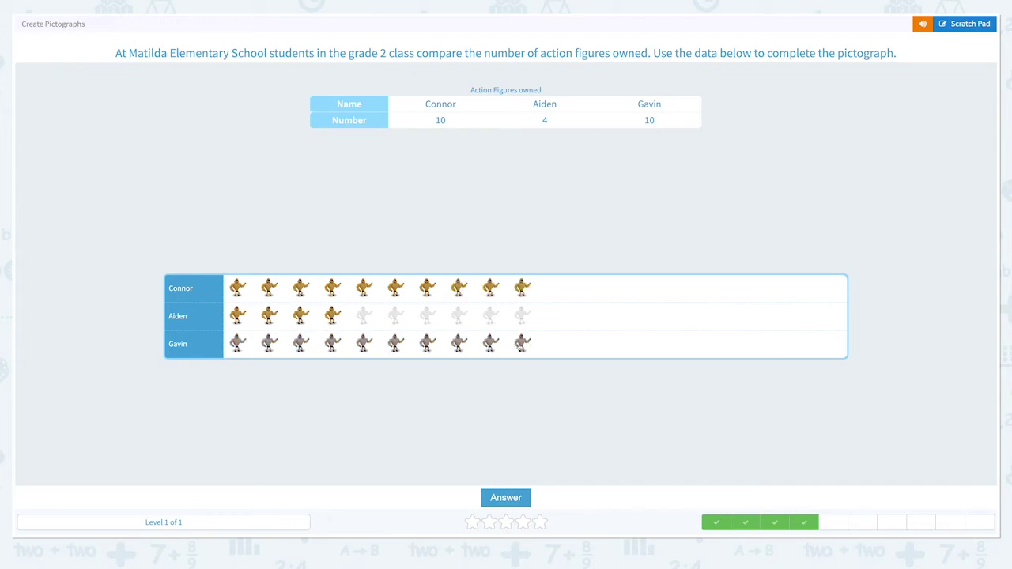
click(521, 345)
click(494, 498)
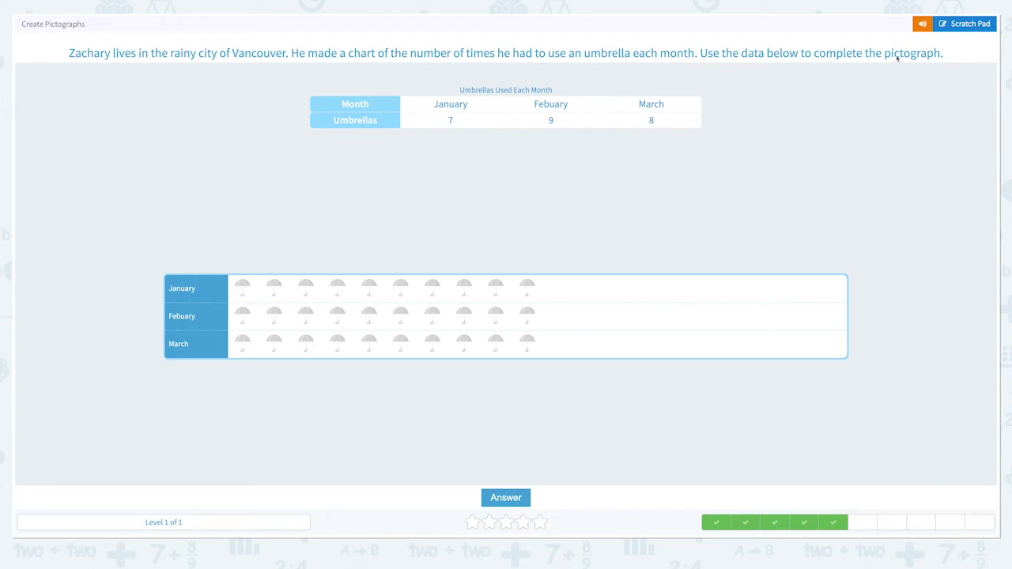
On the scratch pad, label the table "D" and pictograph "P", underline the umbrella-use phrase in the question, and draw arrows at Month and Umbrellas
click(966, 24)
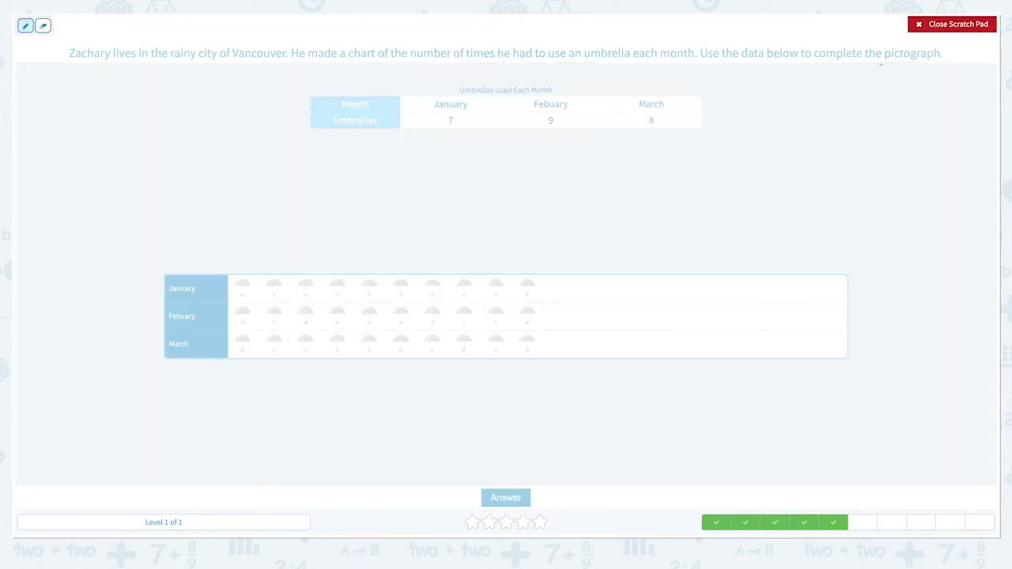
mouse_move(295, 103)
mouse_down()
mouse_move(294, 128)
mouse_move(294, 116)
mouse_up()
drag(409, 62, 691, 61)
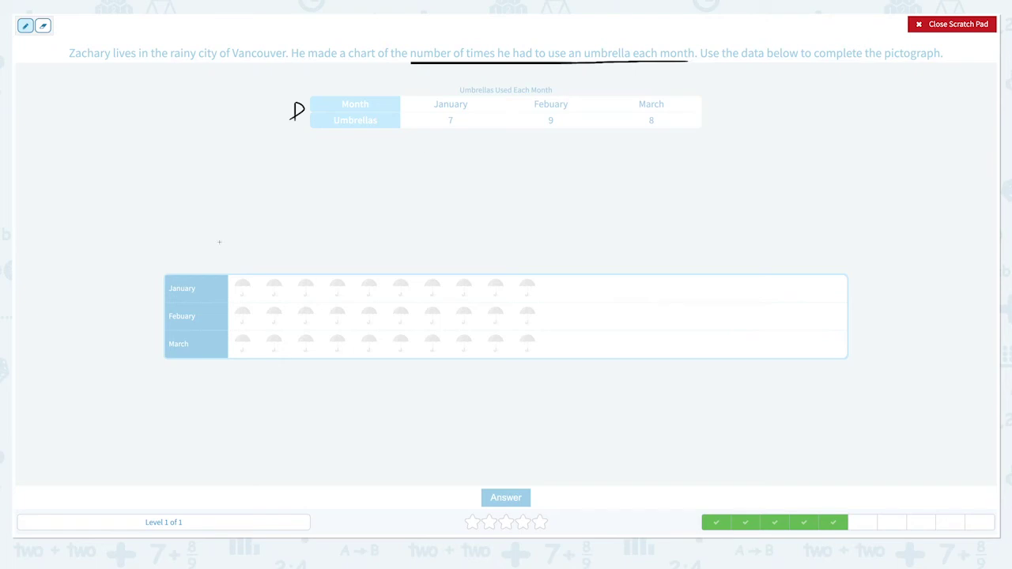
mouse_move(121, 306)
mouse_down()
mouse_move(121, 326)
mouse_move(130, 308)
mouse_move(121, 320)
mouse_up()
drag(317, 103, 333, 102)
drag(316, 124, 336, 124)
Mark 7 January, 9 February and 8 March umbrellas in the pictograph on the scratch pad, and close it
drag(234, 281, 341, 291)
drag(236, 311, 501, 326)
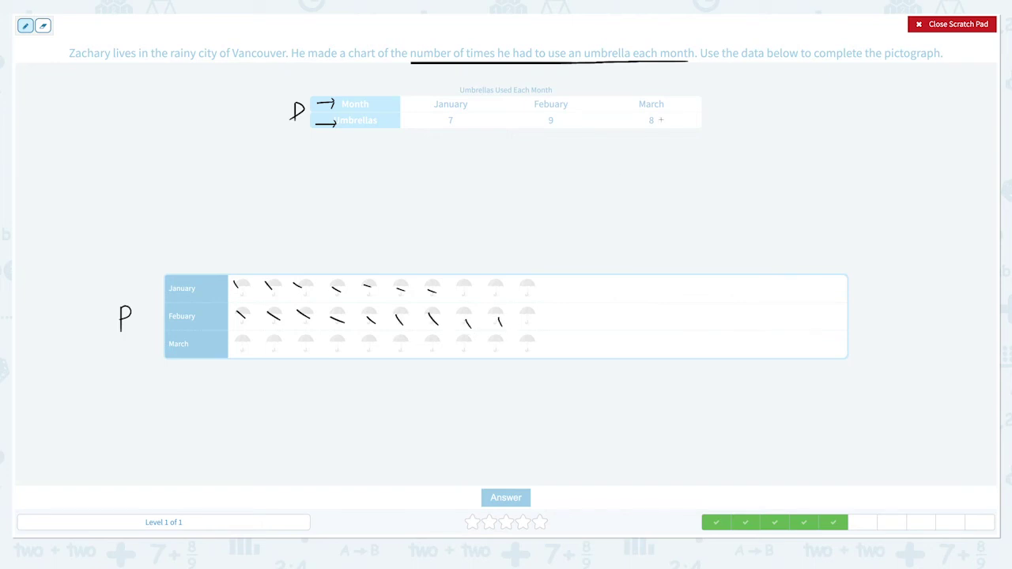
mouse_move(239, 340)
mouse_down()
mouse_move(249, 351)
mouse_move(406, 353)
mouse_up()
drag(464, 340, 465, 363)
click(953, 26)
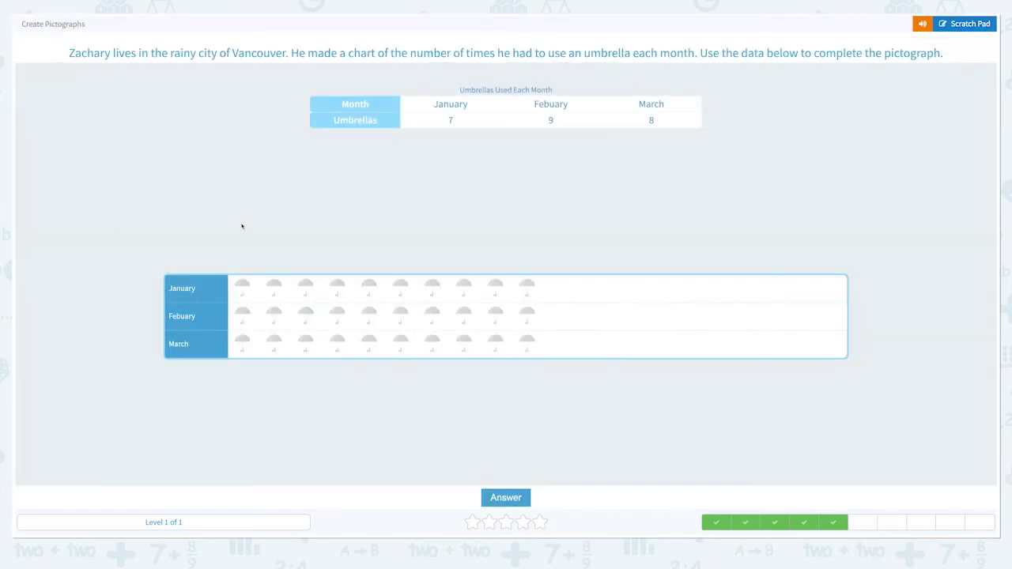
Fill in 7 umbrellas for January, 9 for February and 8 for March in the pictograph and submit the answer
click(242, 289)
click(273, 289)
click(305, 288)
click(337, 289)
click(368, 288)
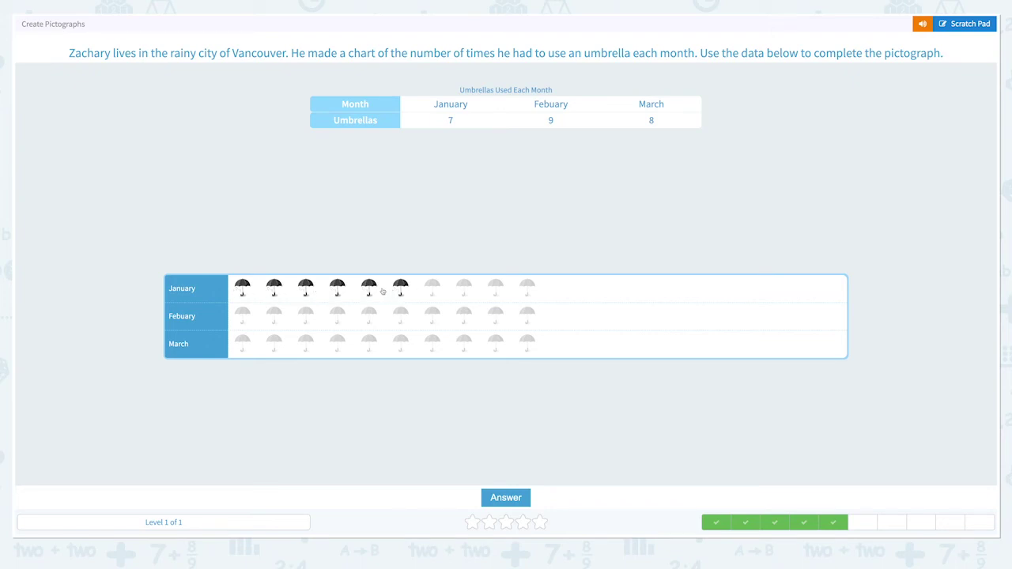
click(400, 288)
click(432, 288)
click(432, 291)
click(415, 302)
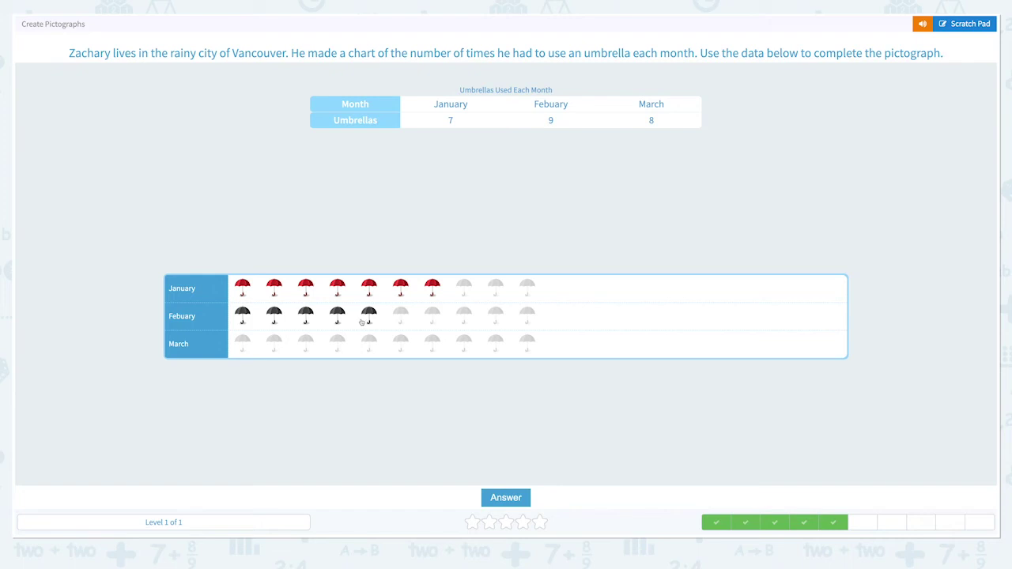
click(495, 316)
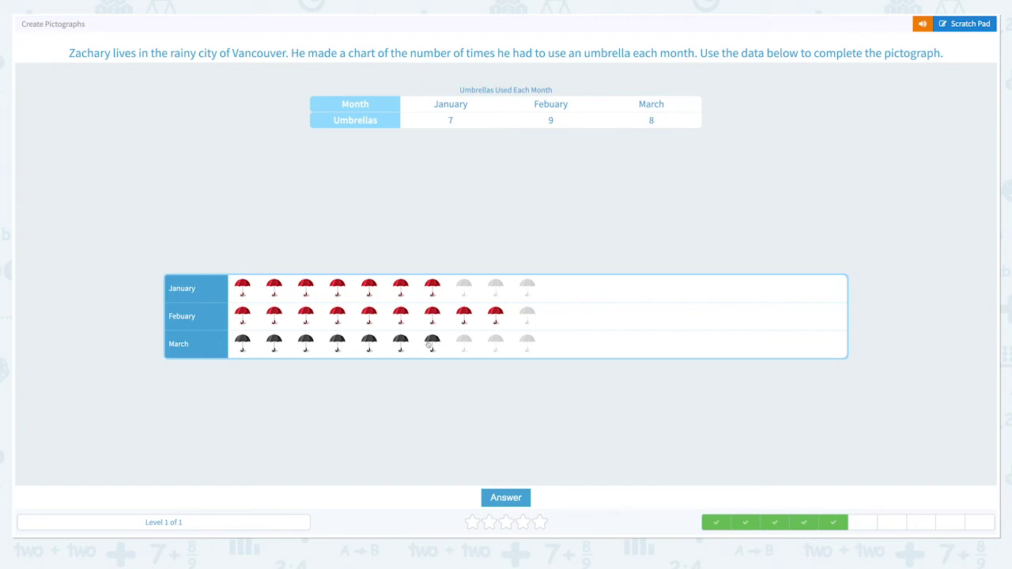
click(464, 348)
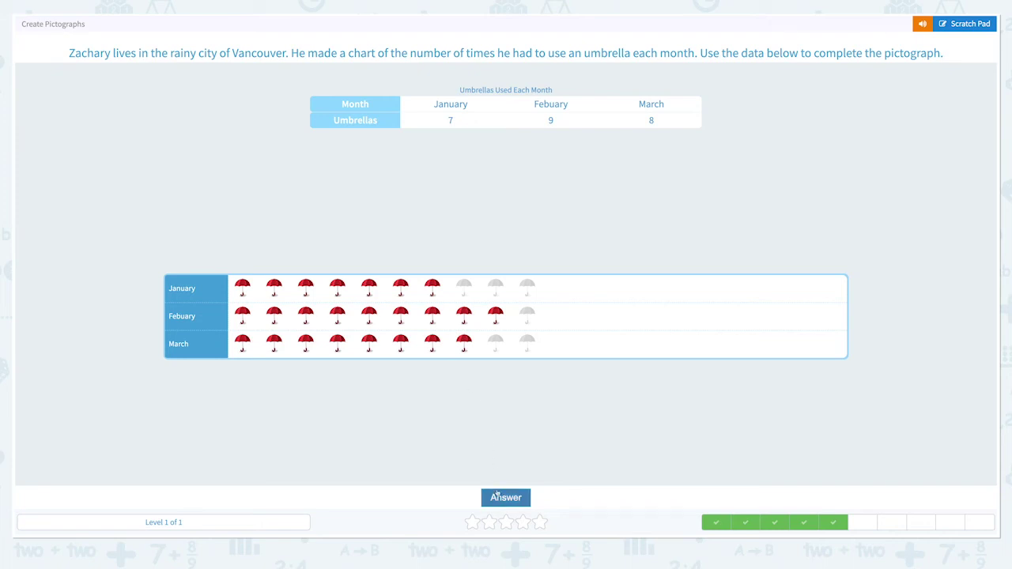
click(505, 497)
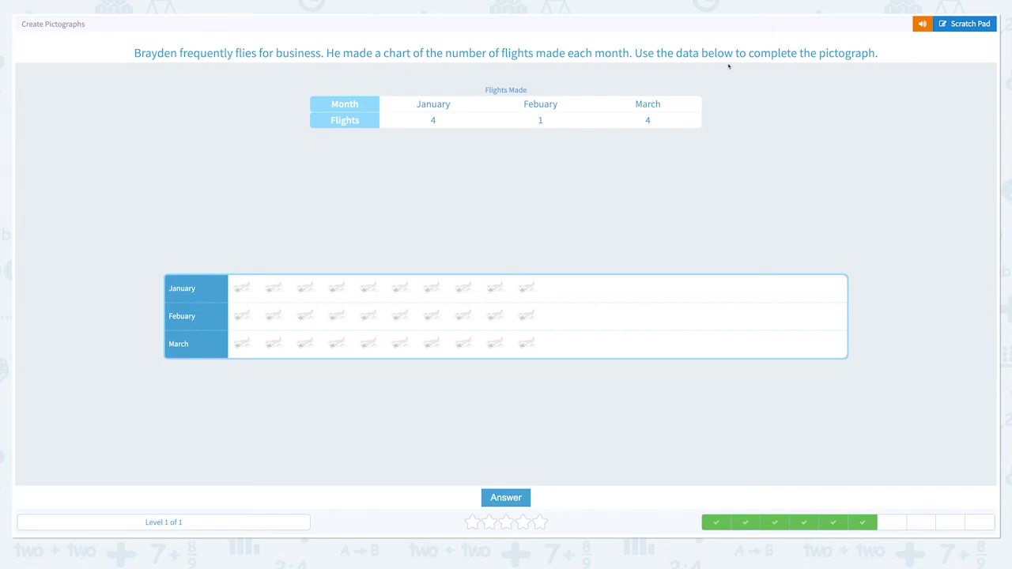
On the scratch pad, label the flights table "D", underline "number of flights made each month", and draw arrows at Month and Flights
click(959, 29)
drag(287, 104, 291, 131)
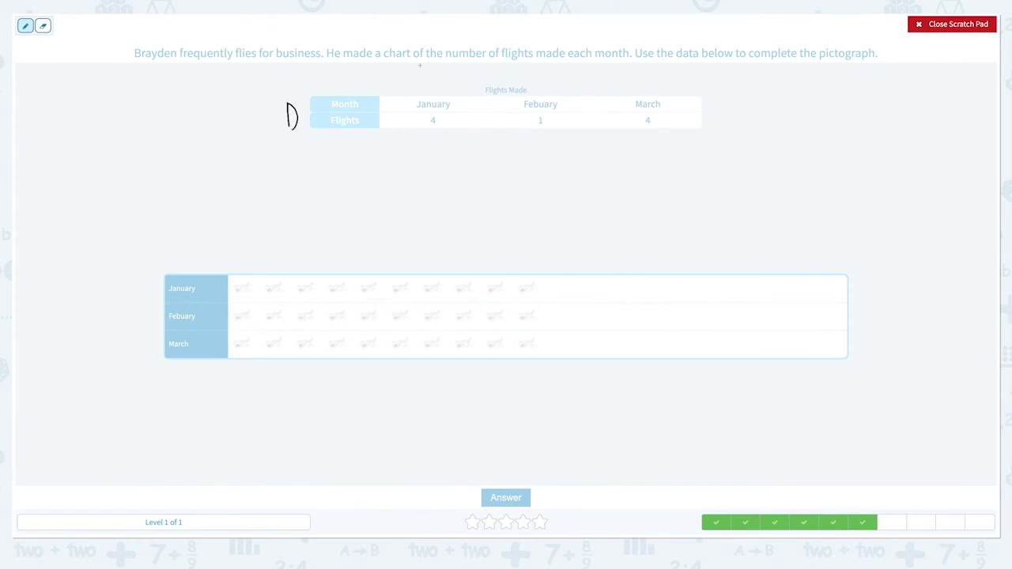
drag(438, 61, 624, 61)
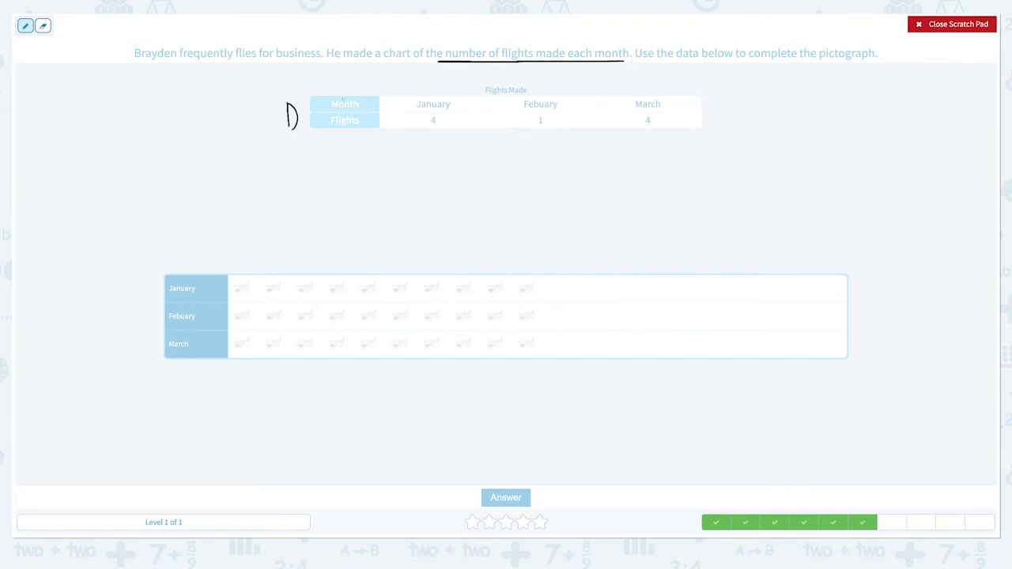
drag(314, 107, 330, 120)
drag(330, 123, 328, 131)
Underline January's flight count, mark 4 January, 1 February and 4 March airplanes on the scratch pad, and close it
drag(430, 128, 440, 128)
drag(241, 286, 348, 298)
drag(251, 321, 255, 326)
mouse_move(272, 341)
mouse_down()
mouse_move(274, 352)
mouse_move(340, 342)
mouse_up()
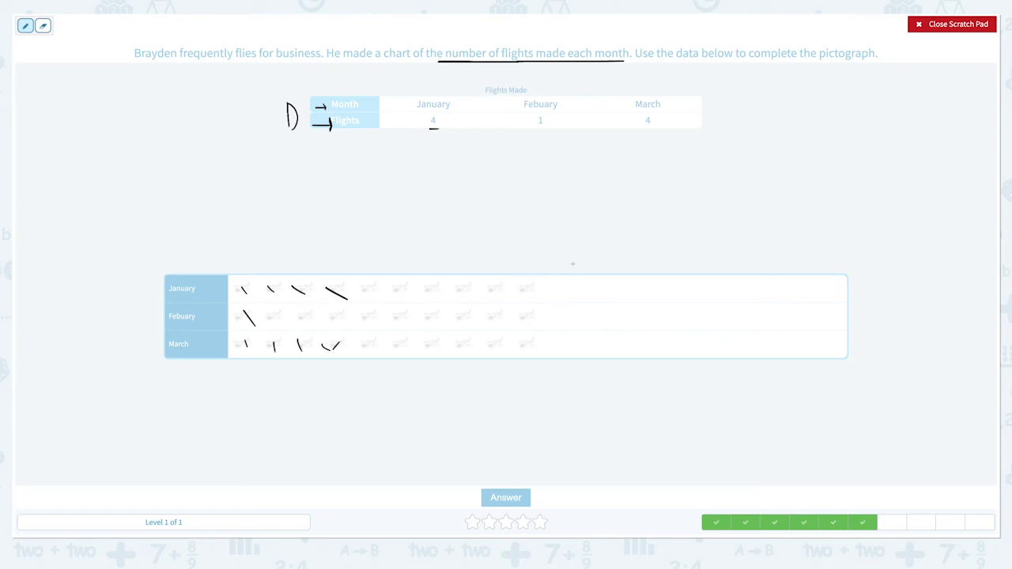
click(942, 32)
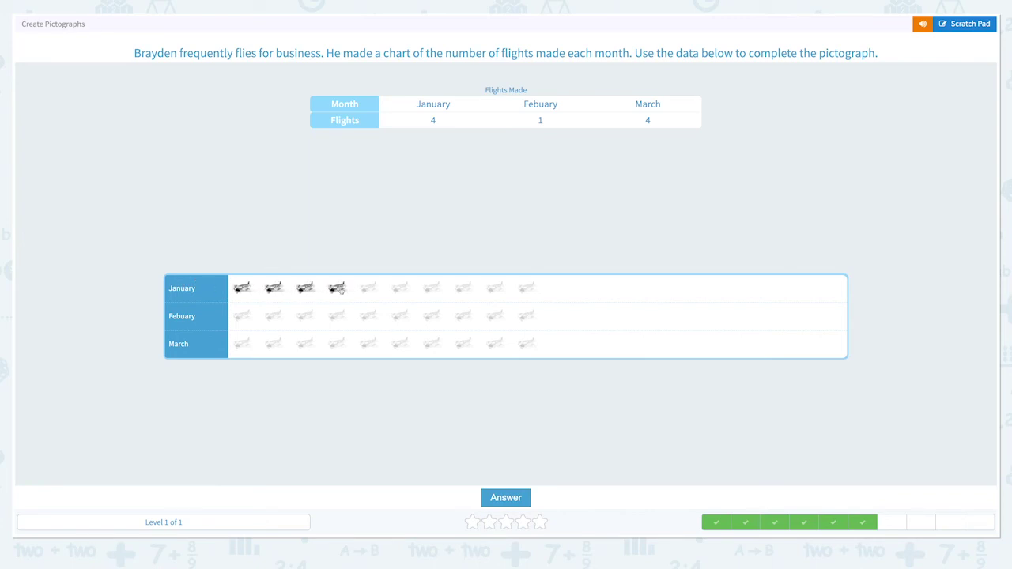
Fill in 4 airplanes for January, 1 for February and 4 for March in the pictograph and submit the answer
click(338, 289)
click(242, 316)
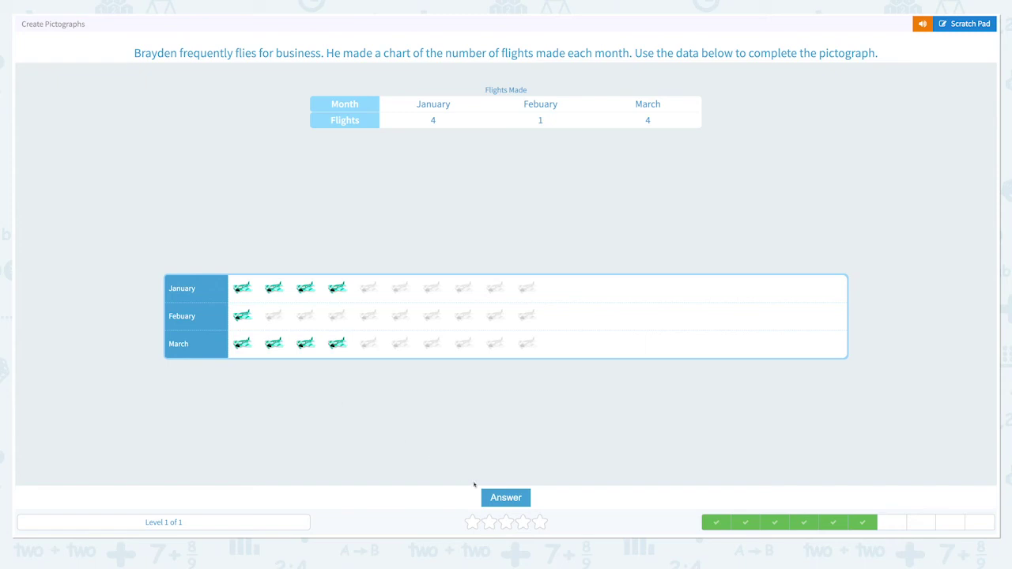
click(491, 498)
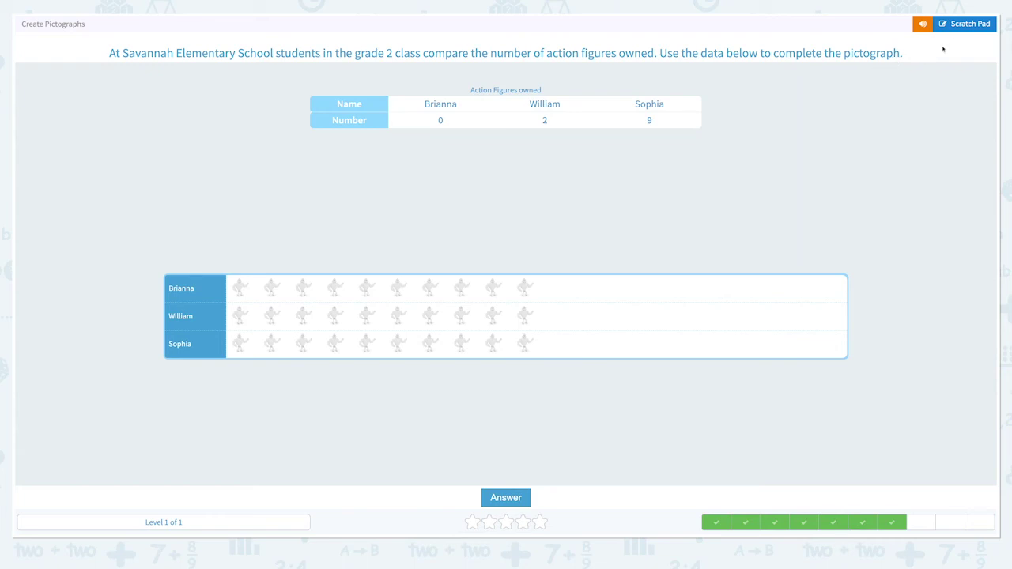
On the scratch pad, label the table "D" and pictograph "P", mark 2 second-row and 9 third-row action figures, and close it
click(964, 25)
mouse_move(255, 109)
mouse_down()
mouse_move(258, 125)
mouse_move(262, 117)
mouse_up()
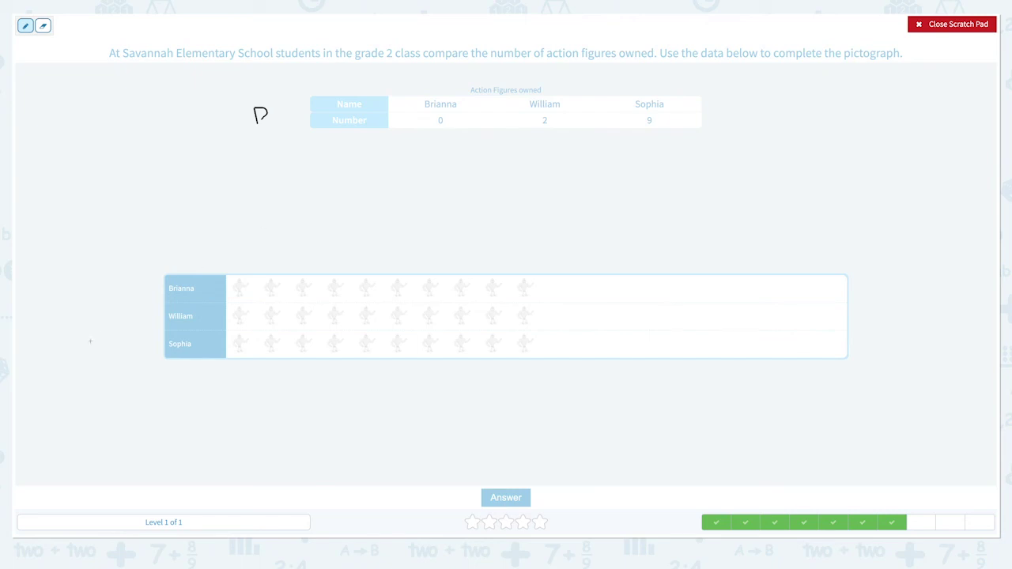
mouse_move(114, 312)
mouse_down()
mouse_move(121, 336)
mouse_move(119, 326)
mouse_up()
mouse_move(233, 314)
mouse_down()
mouse_move(274, 319)
mouse_move(247, 349)
mouse_move(508, 354)
mouse_up()
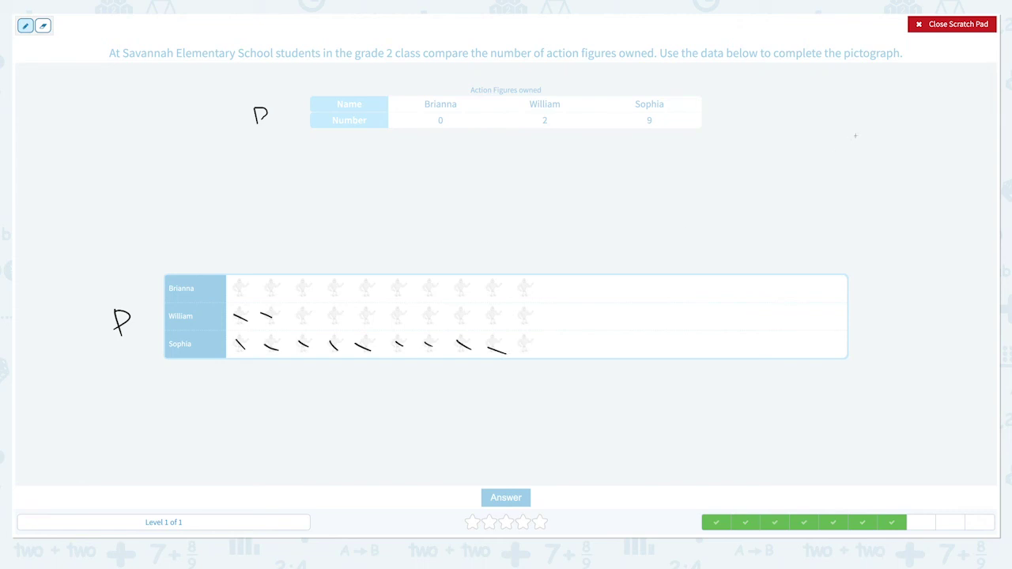
click(952, 23)
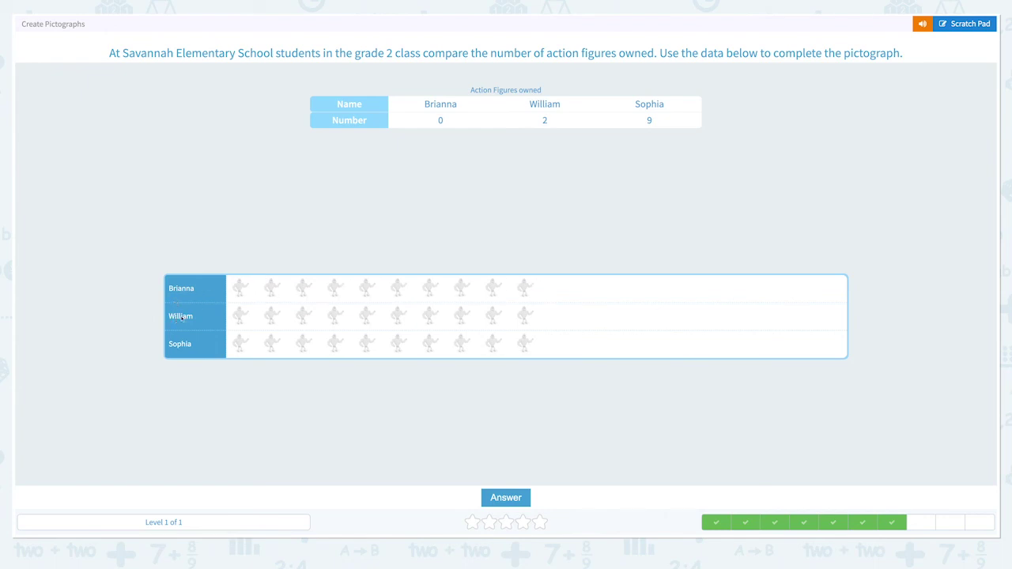
Fill in 2 action figures in the second pictograph row and 9 in the third, and submit the answer
click(271, 316)
click(493, 343)
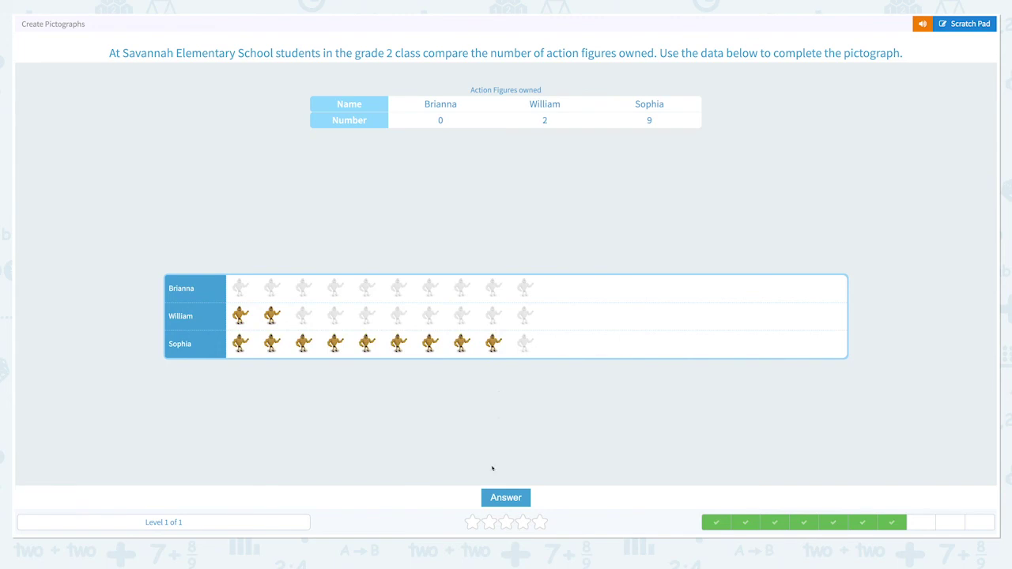
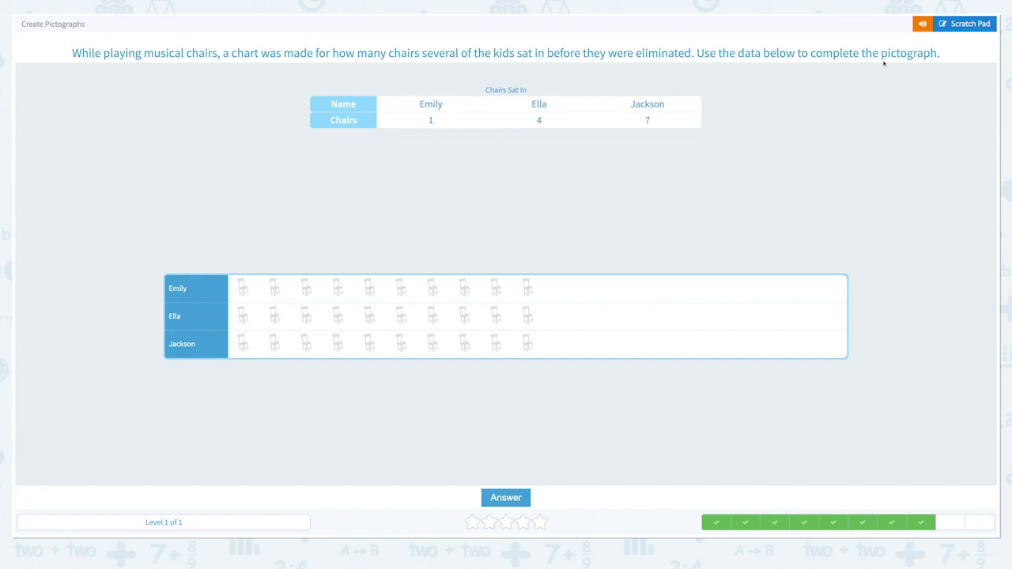
Open the scratch pad for the musical chairs question and label the data table "D" and the pictograph "P"
click(969, 27)
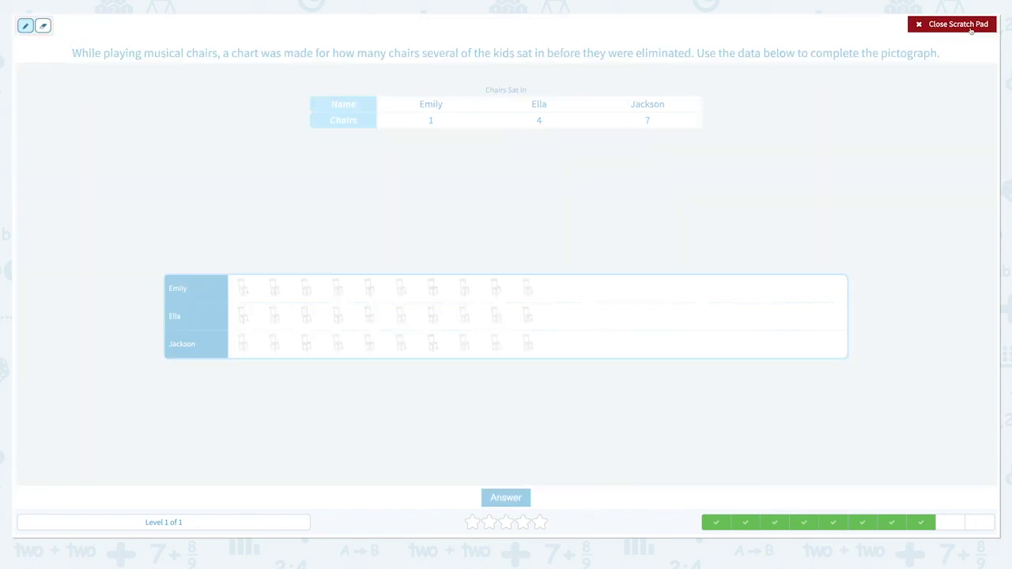
drag(269, 106, 274, 128)
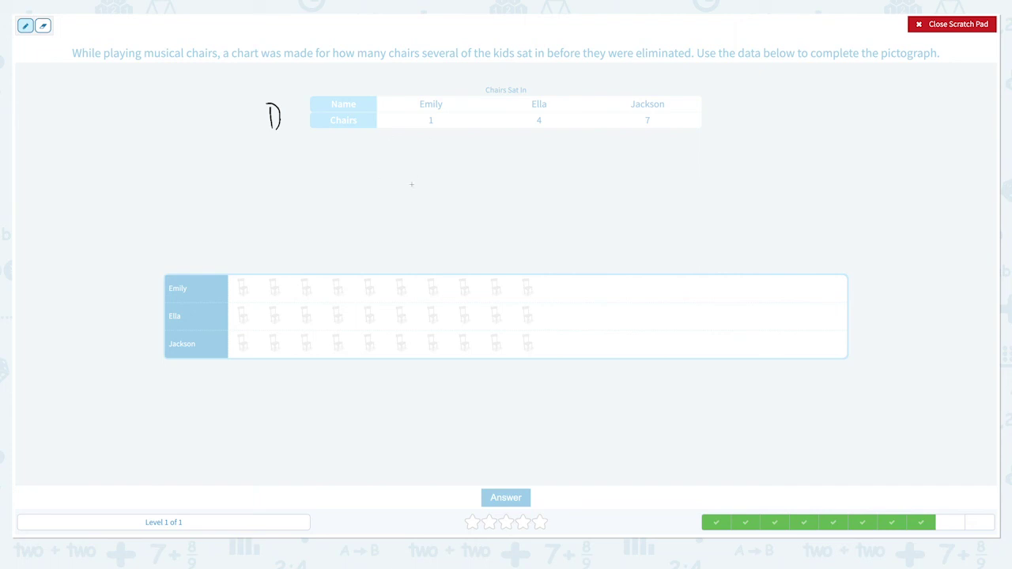
mouse_move(135, 310)
mouse_down()
mouse_move(143, 337)
mouse_move(138, 309)
mouse_move(153, 320)
mouse_move(140, 330)
mouse_up()
Mark 1, 4 and 7 chairs in the three pictograph rows on the scratch pad, and close it
drag(238, 282, 245, 292)
drag(239, 310, 342, 320)
drag(243, 348, 451, 351)
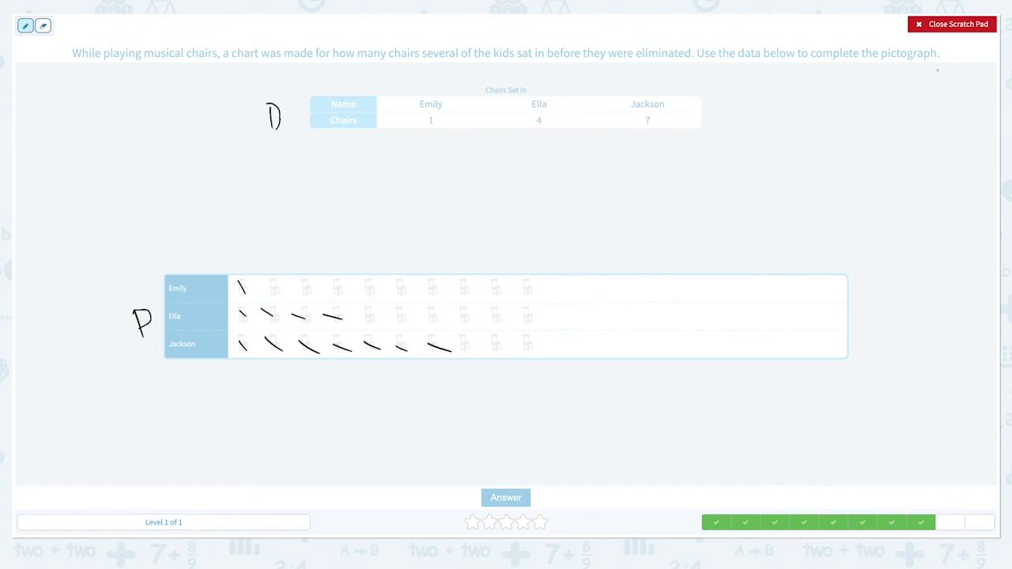
click(951, 25)
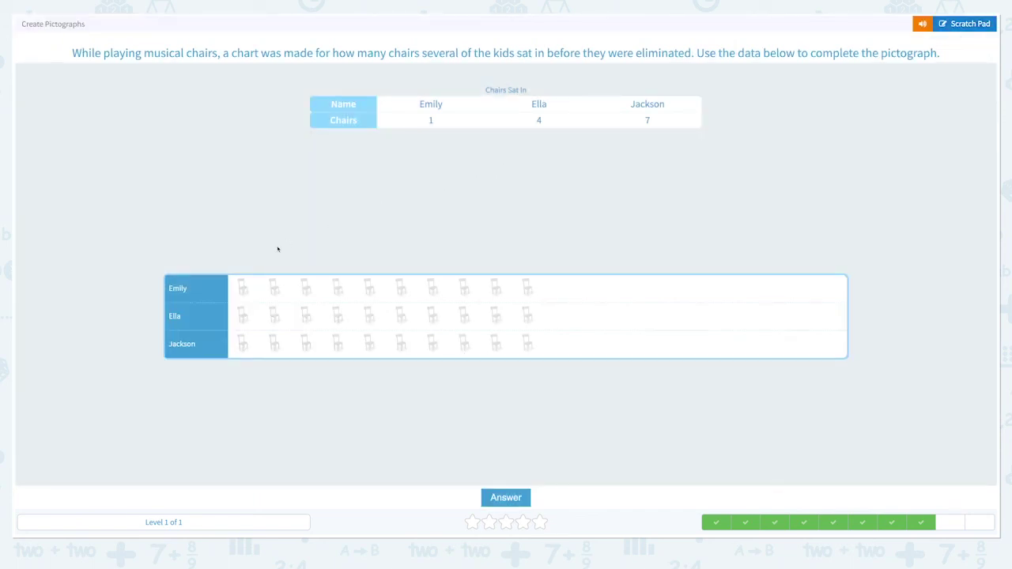
Fill in 1, 4 and 7 chairs in the first, second and third pictograph rows and submit the answer
click(242, 289)
click(338, 317)
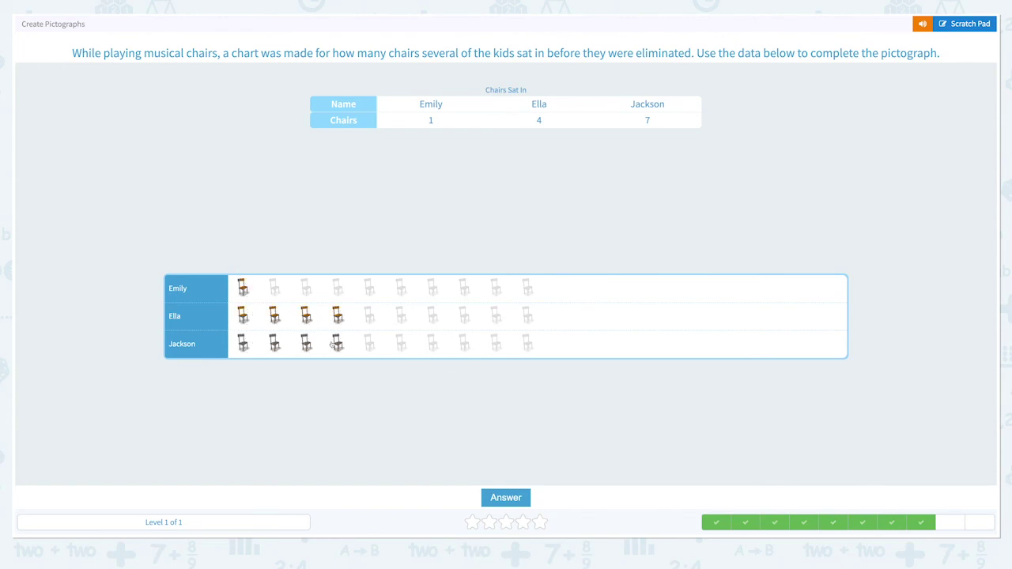
click(427, 346)
click(503, 497)
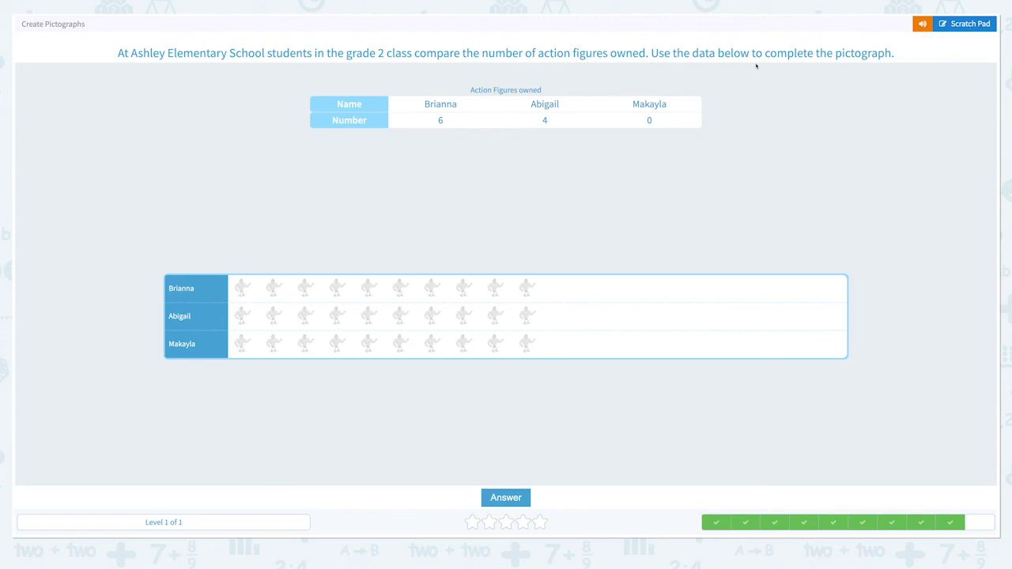
On the scratch pad, label the data table "D" and the pictograph "P", and underline "number of action figures owned" in the question
click(966, 26)
mouse_move(271, 106)
mouse_down()
mouse_move(272, 122)
mouse_move(289, 110)
mouse_move(269, 123)
mouse_up()
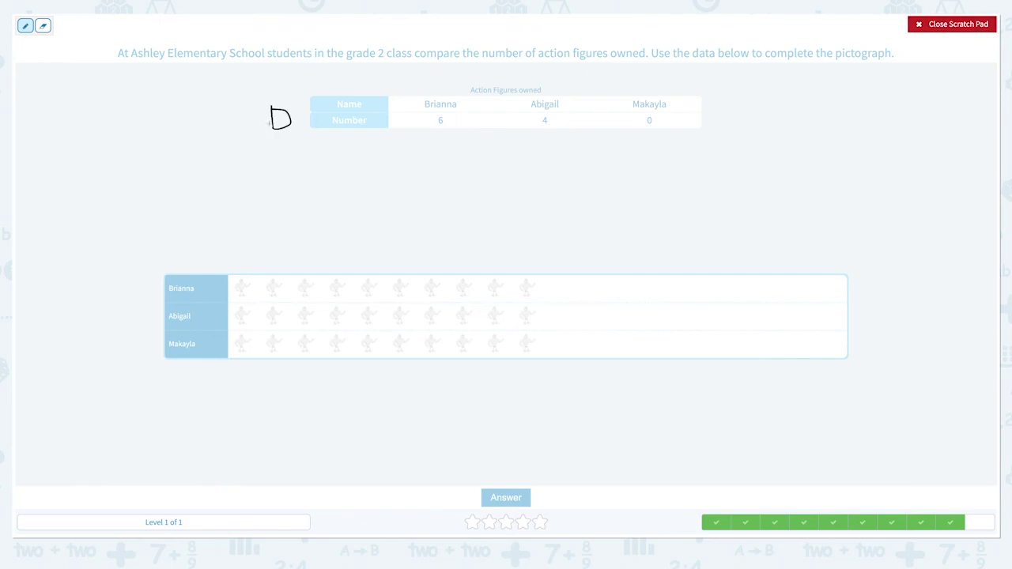
drag(481, 58, 652, 59)
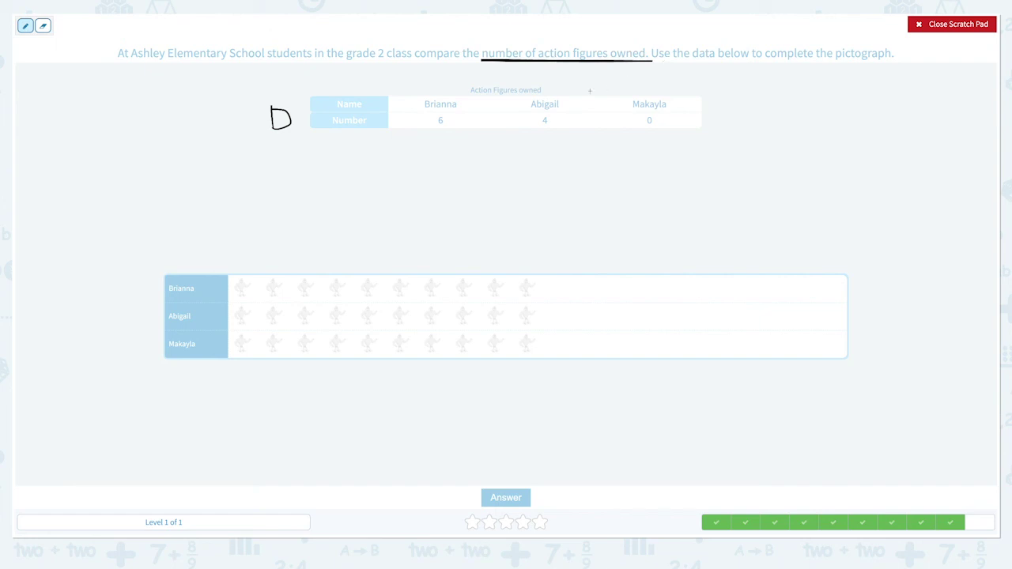
mouse_move(139, 290)
mouse_down()
mouse_move(149, 312)
mouse_move(143, 298)
mouse_up()
Write 6, 4 and 0 over the three pictograph rows on the scratch pad, and close it
mouse_move(251, 276)
mouse_down()
mouse_move(245, 302)
mouse_move(268, 290)
mouse_move(256, 305)
mouse_up()
mouse_move(256, 308)
mouse_down()
mouse_move(274, 319)
mouse_move(269, 335)
mouse_up()
mouse_move(250, 331)
mouse_down()
mouse_move(240, 342)
mouse_move(252, 360)
mouse_move(251, 333)
mouse_up()
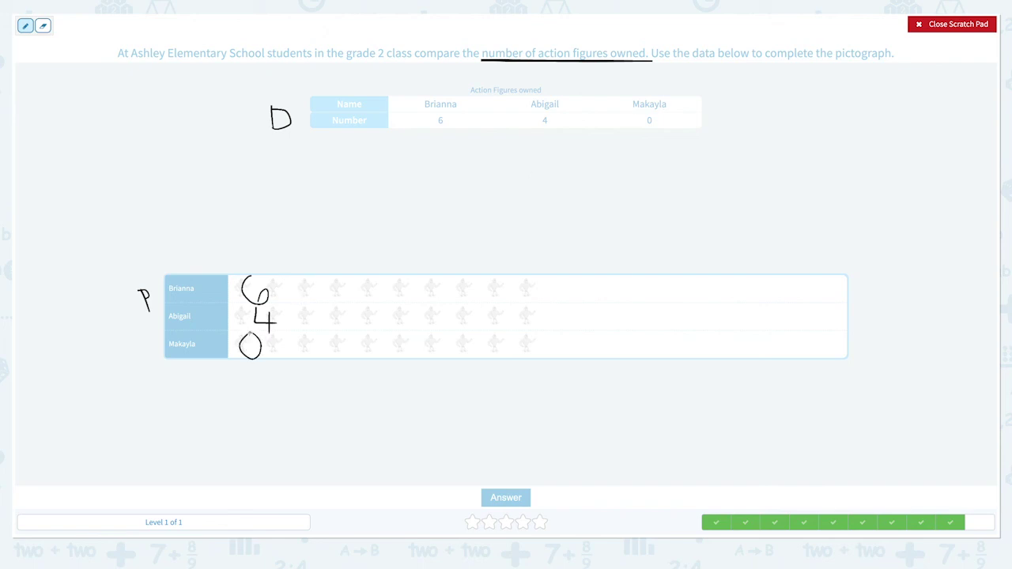
click(931, 35)
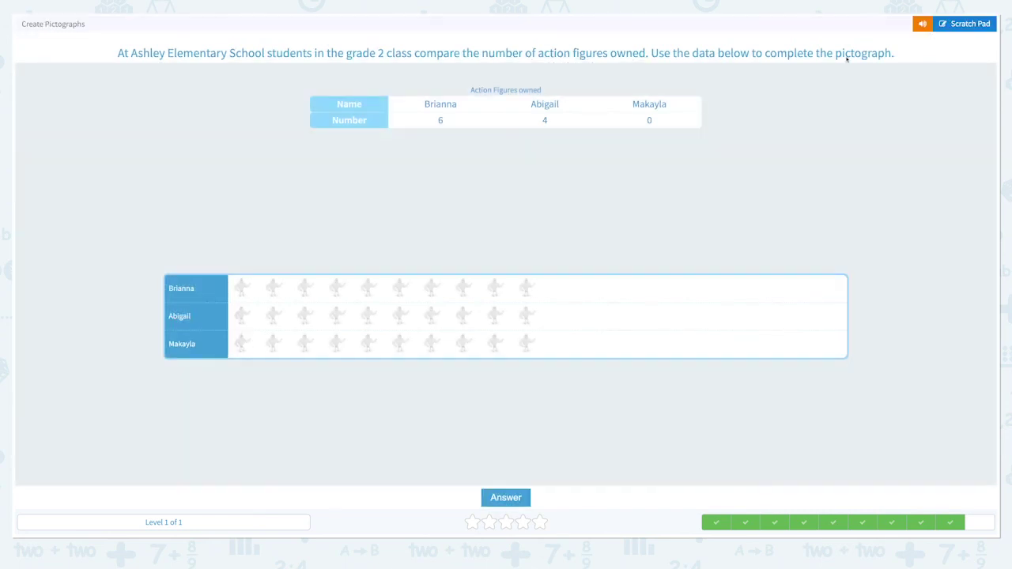
Fill in 6 action figures in the first pictograph row and 4 in the second, and submit the answer
click(241, 288)
click(273, 287)
click(306, 288)
click(336, 288)
click(368, 287)
click(400, 288)
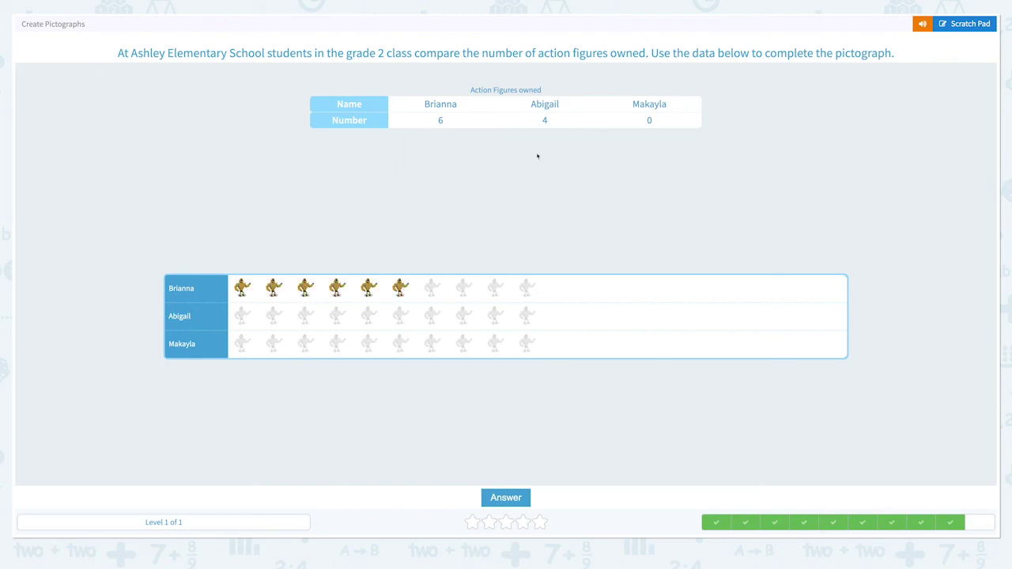
click(336, 315)
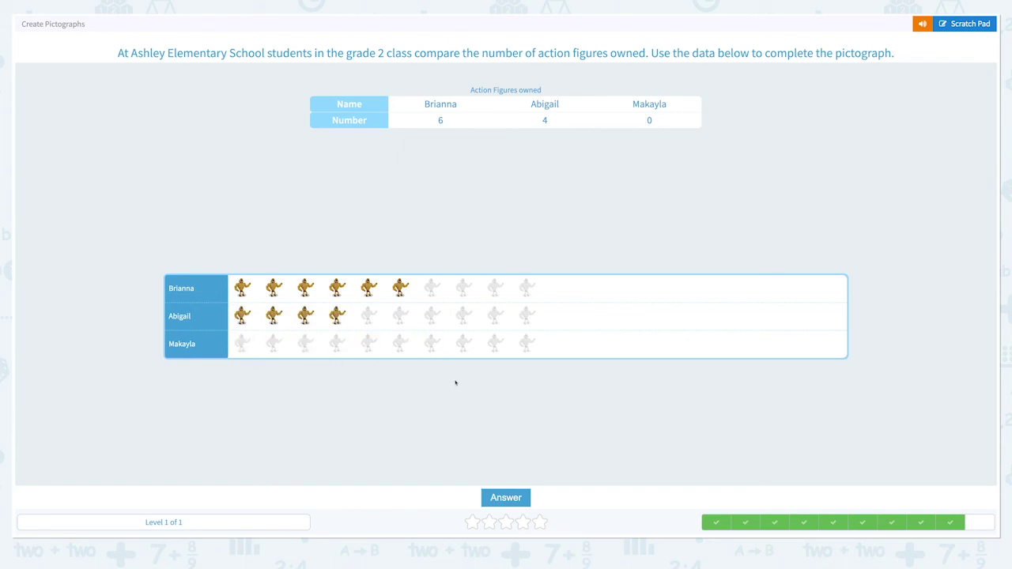
click(495, 504)
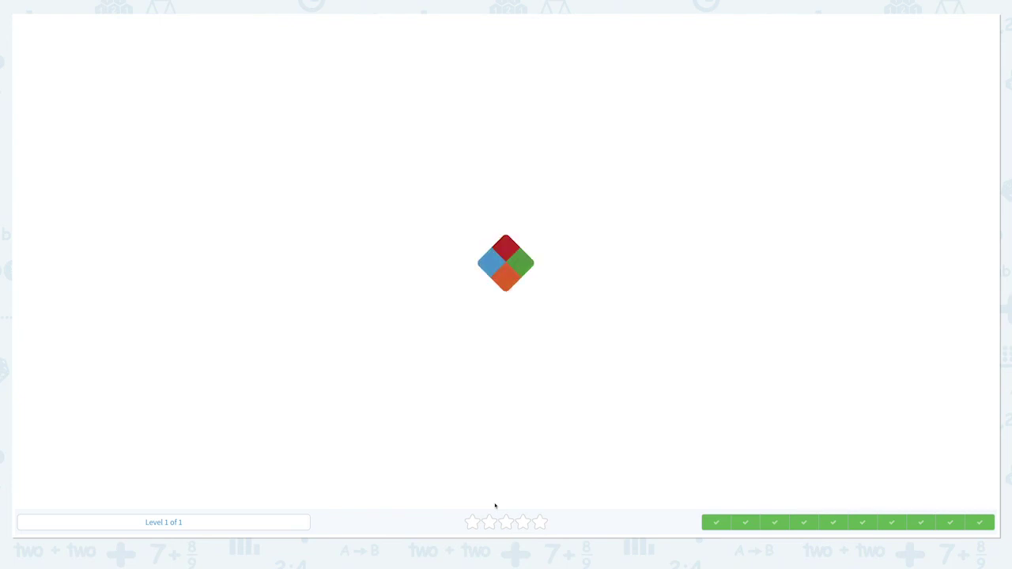